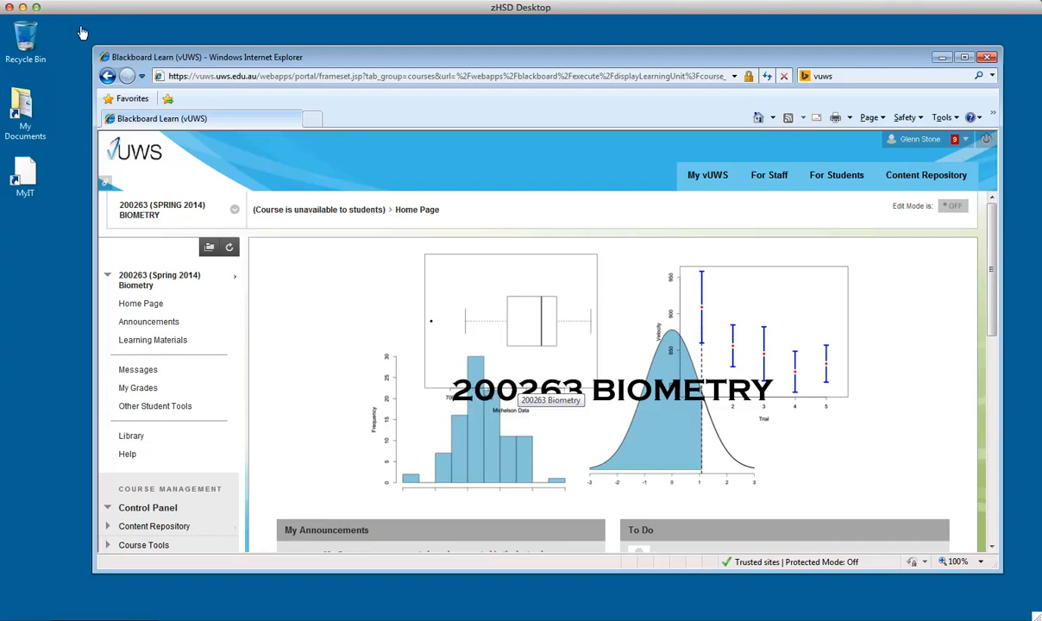
Open Learning Materials and open the cran.csiro.au link in a new tab, switching to that tab
{"action": "left_click", "coordinate": [165, 339]}
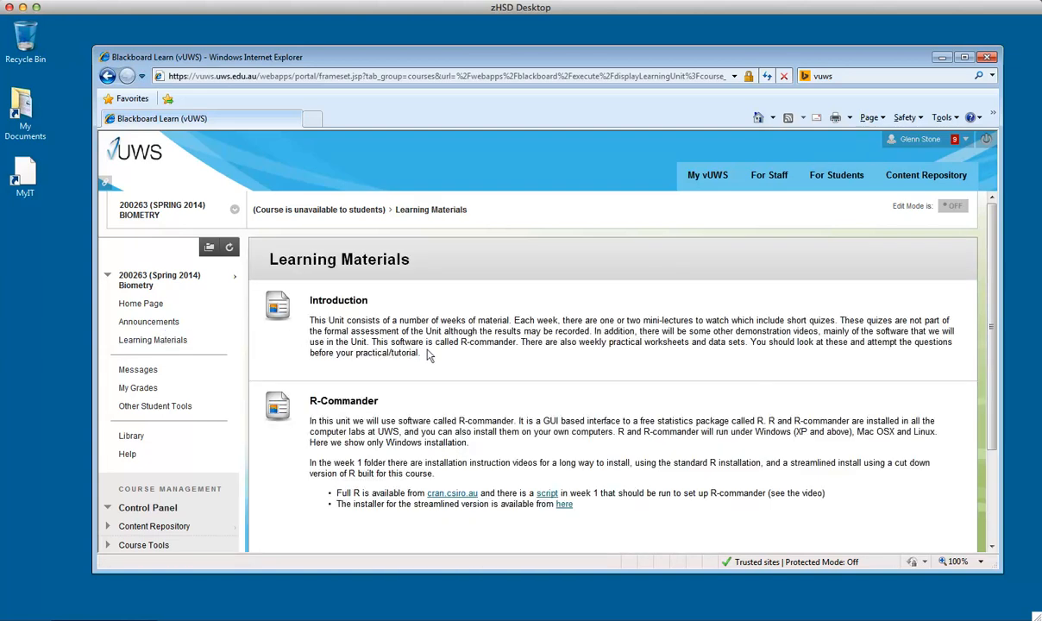
{"action": "scroll", "coordinate": [414, 346], "scroll_direction": "down", "scroll_amount": 1}
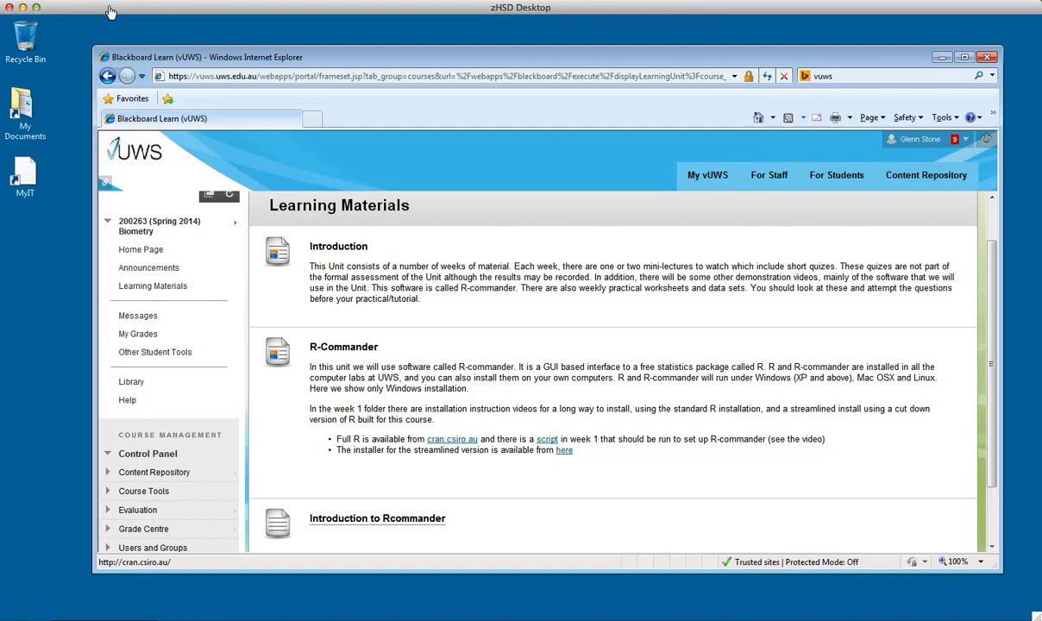
{"action": "right_click", "coordinate": [439, 434]}
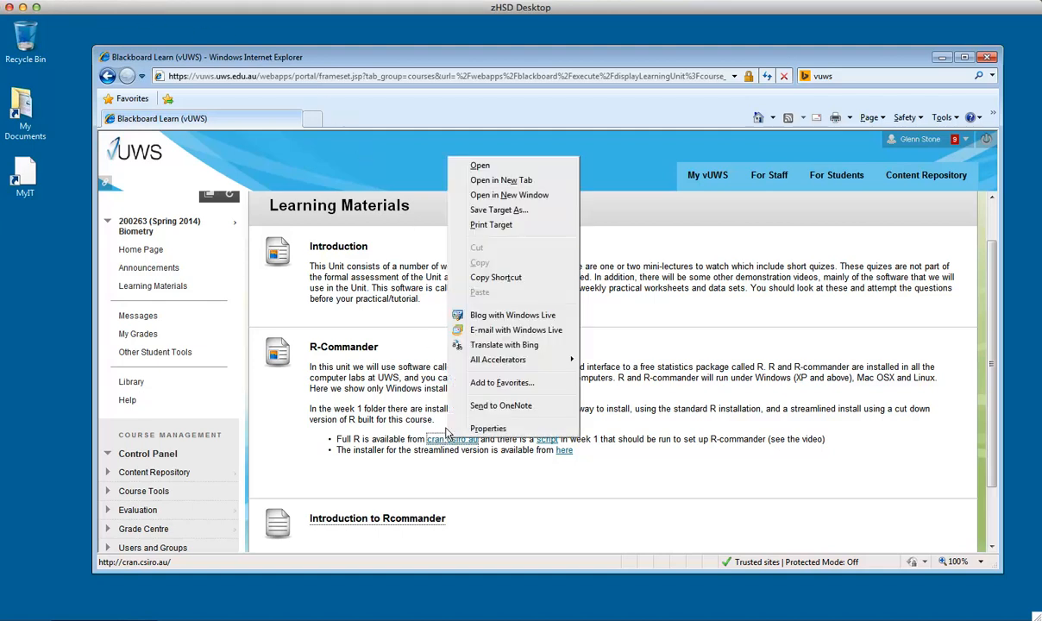
{"action": "left_click", "coordinate": [476, 180]}
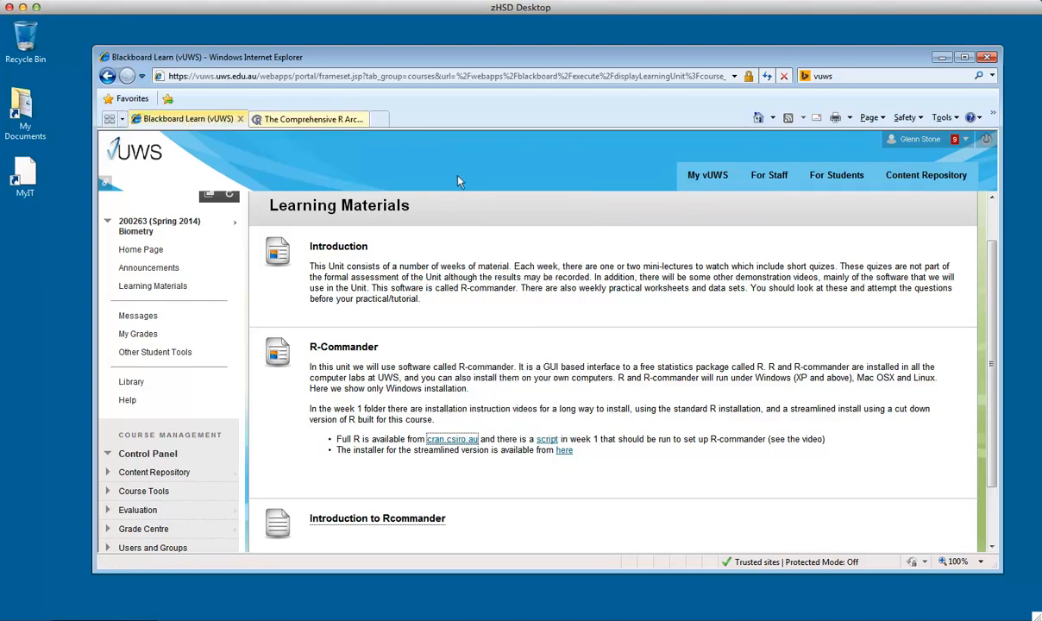
{"action": "left_click", "coordinate": [334, 119]}
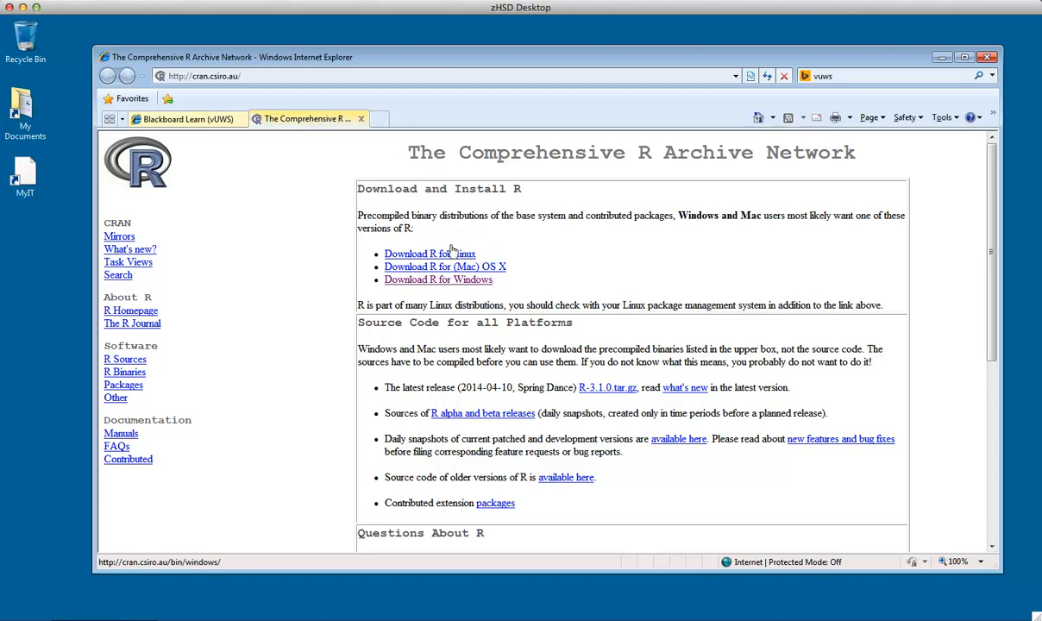
Navigate to the R for Windows base download and run the R 3.1.0 for Windows installer, allowing it despite security warnings
{"action": "left_click", "coordinate": [454, 278]}
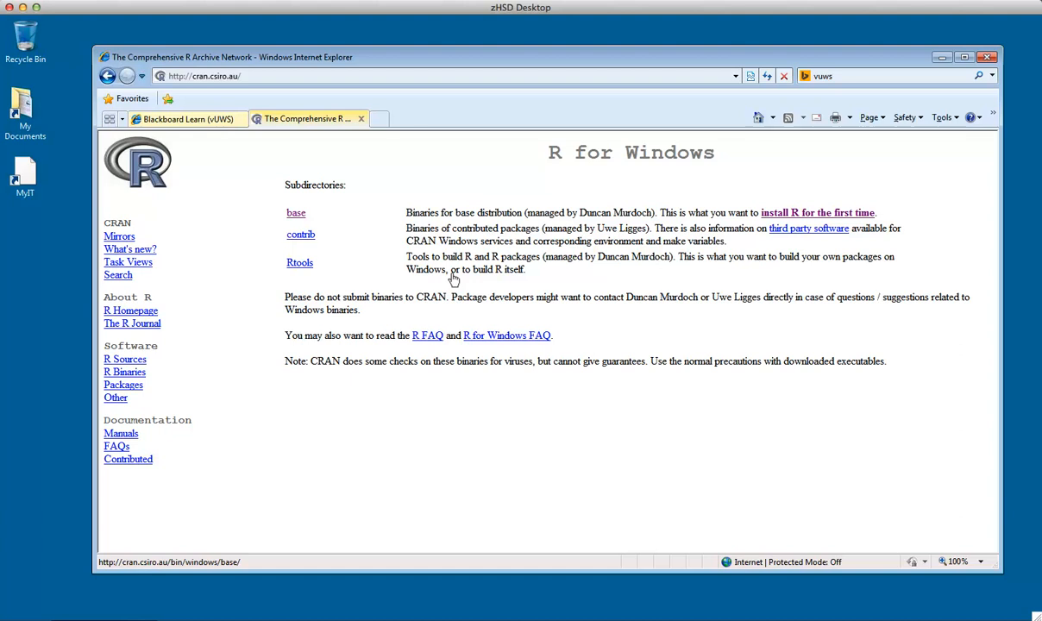
{"action": "left_click", "coordinate": [780, 211]}
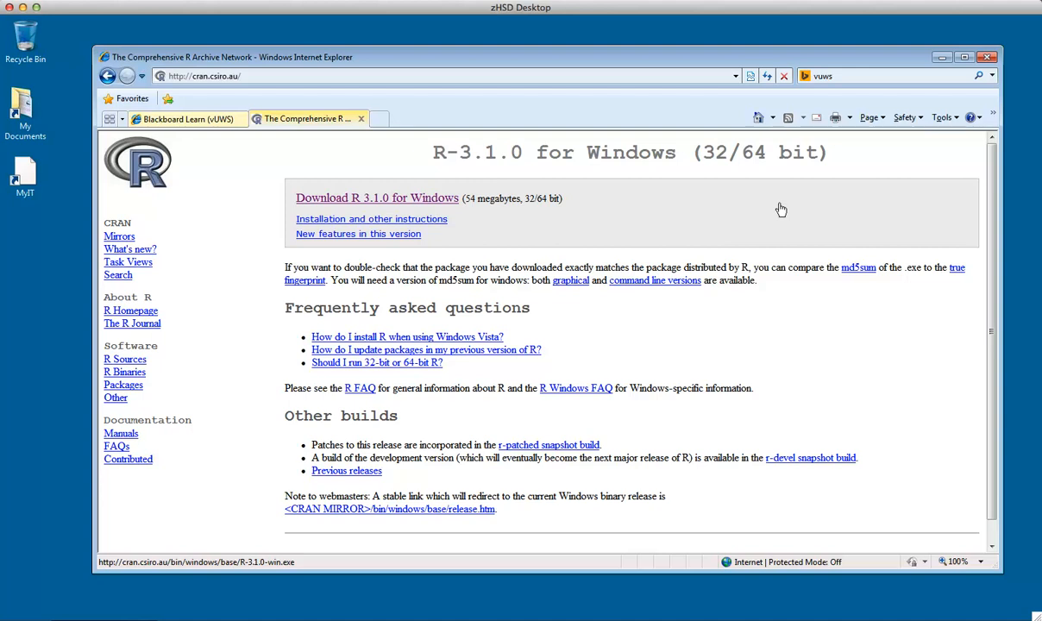
{"action": "left_click", "coordinate": [439, 197]}
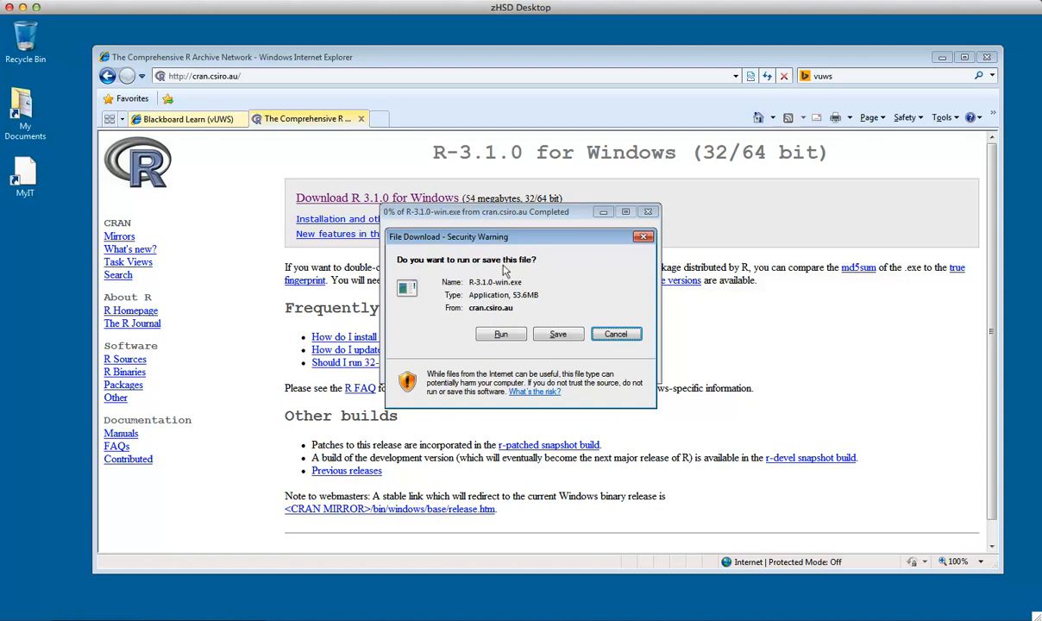
{"action": "left_click", "coordinate": [502, 333]}
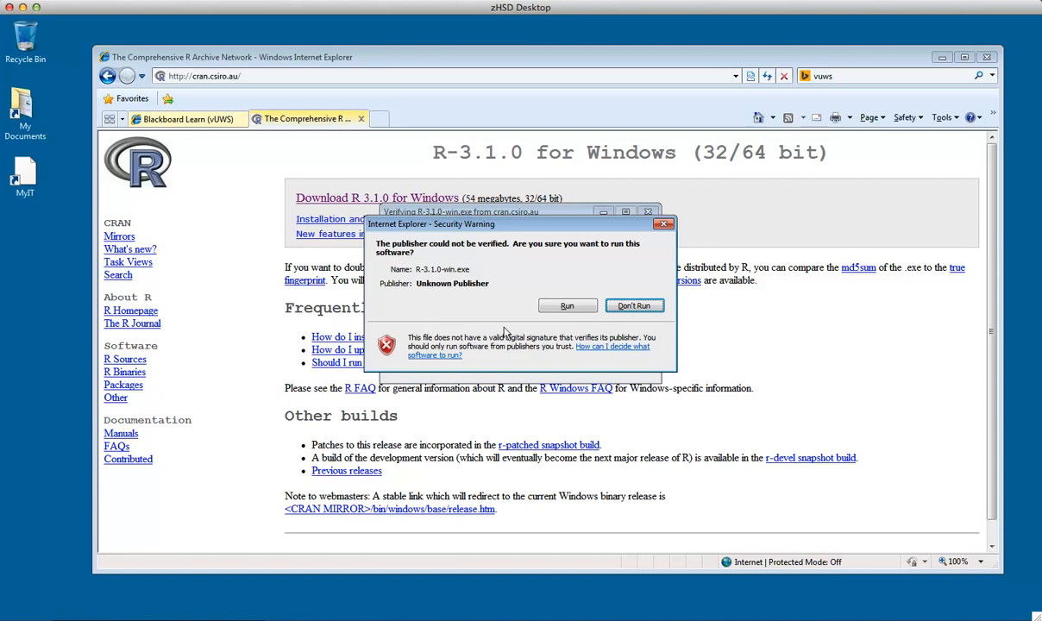
{"action": "left_click", "coordinate": [556, 304]}
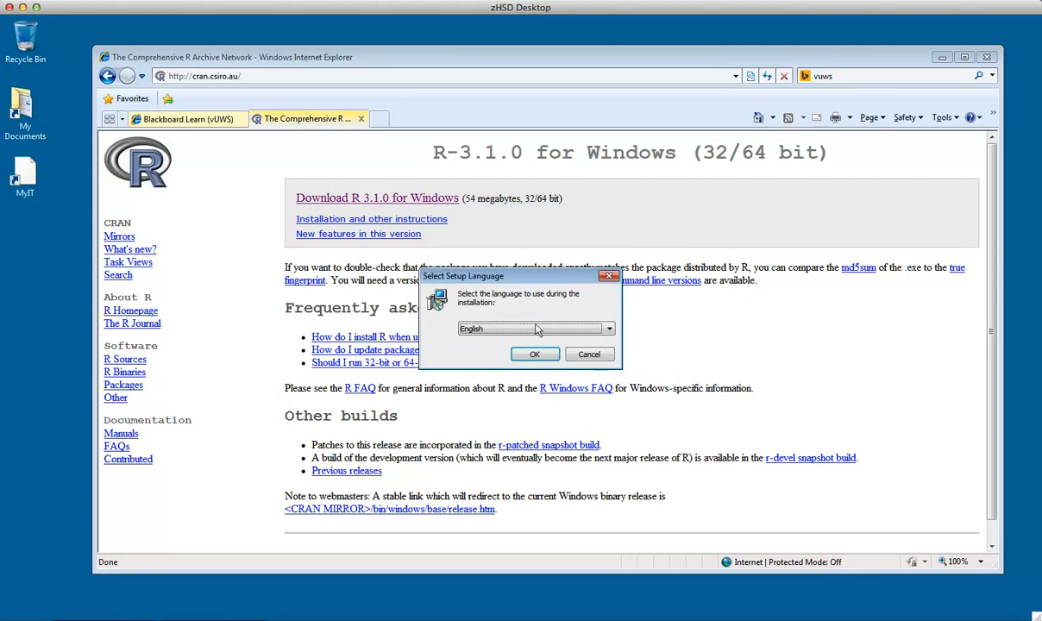
Start the setup wizard in English and accept the default information, licence, destination folder and components
{"action": "left_click", "coordinate": [535, 352]}
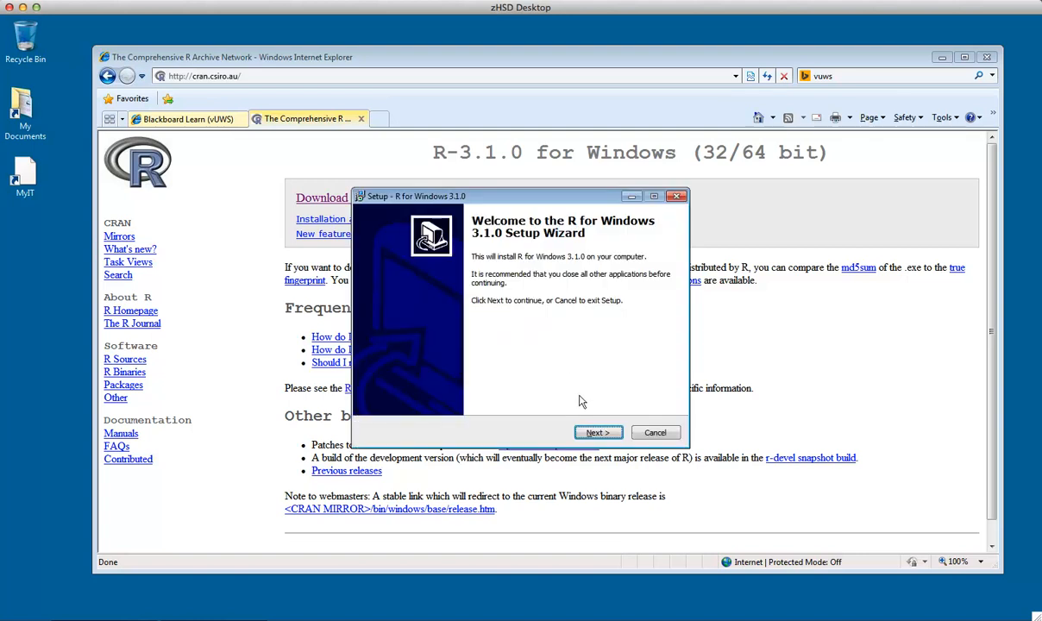
{"action": "left_click", "coordinate": [584, 429]}
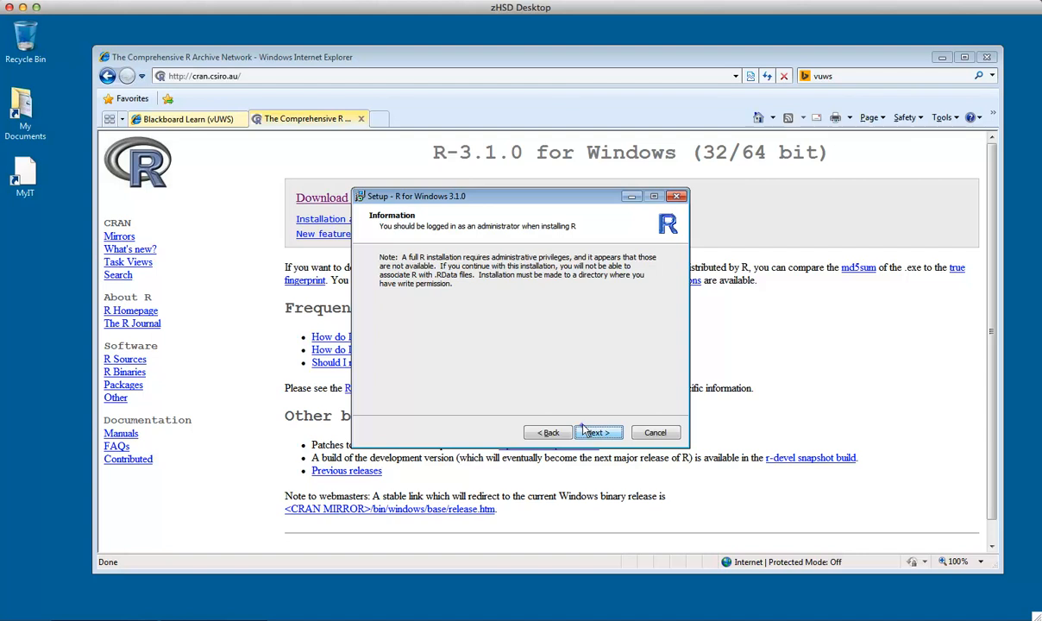
{"action": "left_click", "coordinate": [584, 429]}
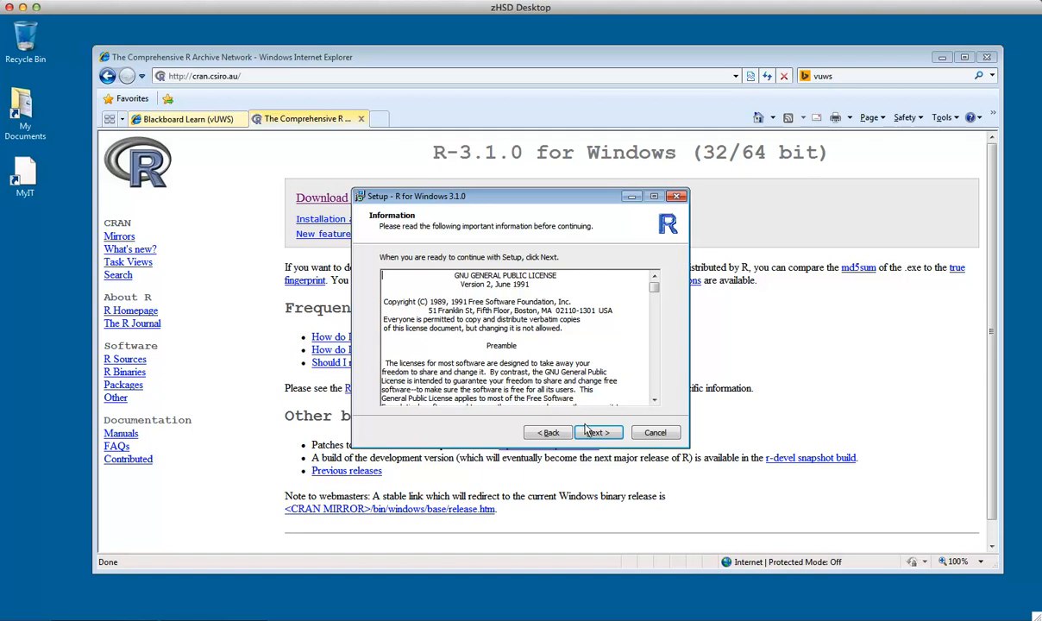
{"action": "left_click", "coordinate": [592, 429]}
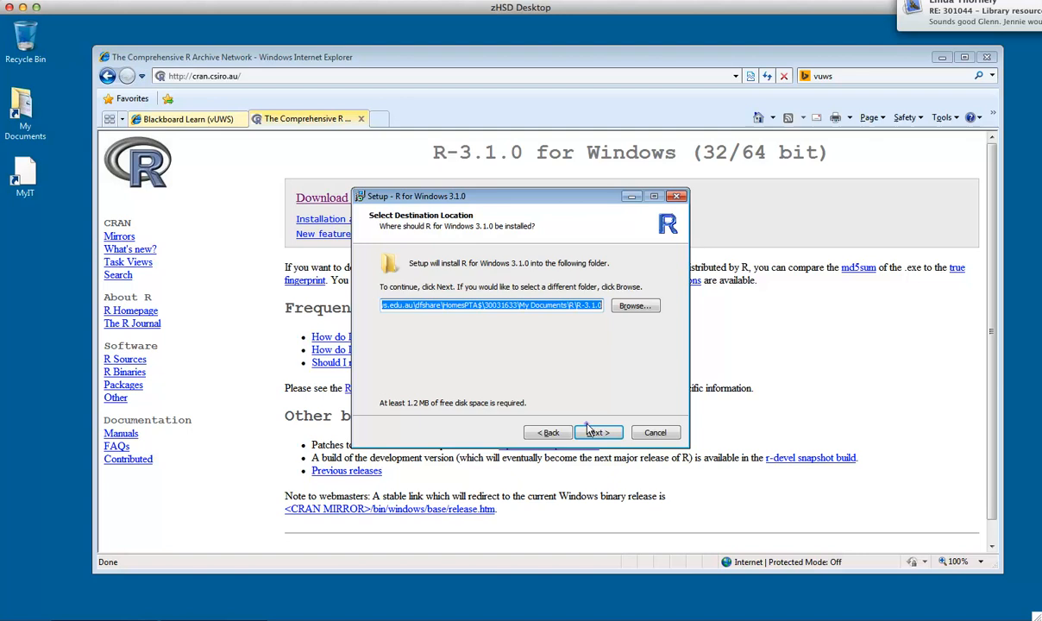
{"action": "left_click", "coordinate": [588, 430]}
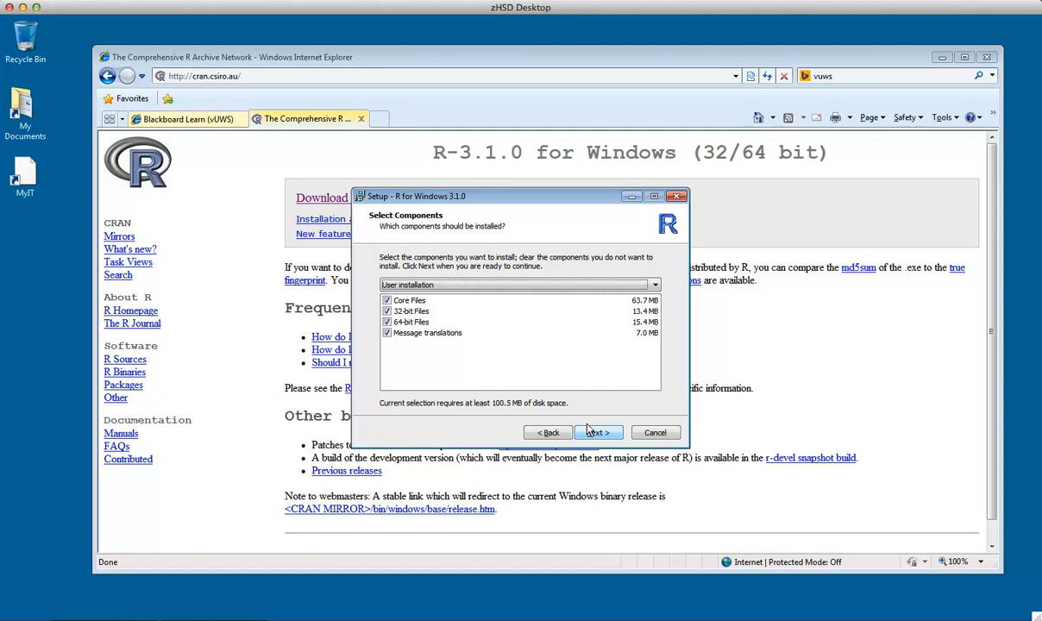
{"action": "left_click", "coordinate": [588, 429]}
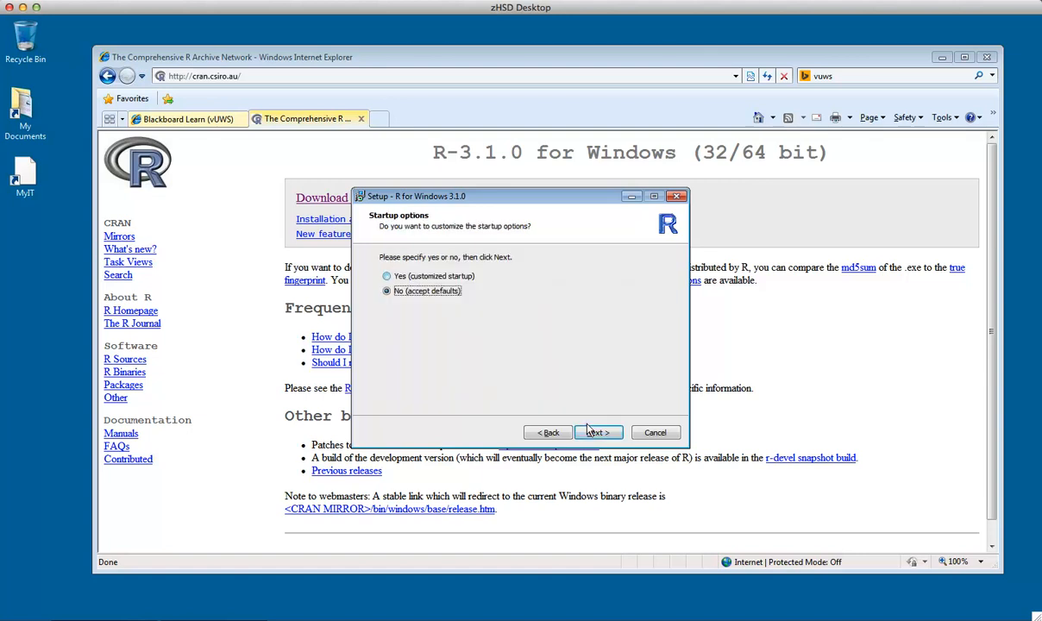
Choose customized startup, keep SDI, HTML help, Standard internet access and a desktop icon, and finish the installation
{"action": "left_click", "coordinate": [463, 276]}
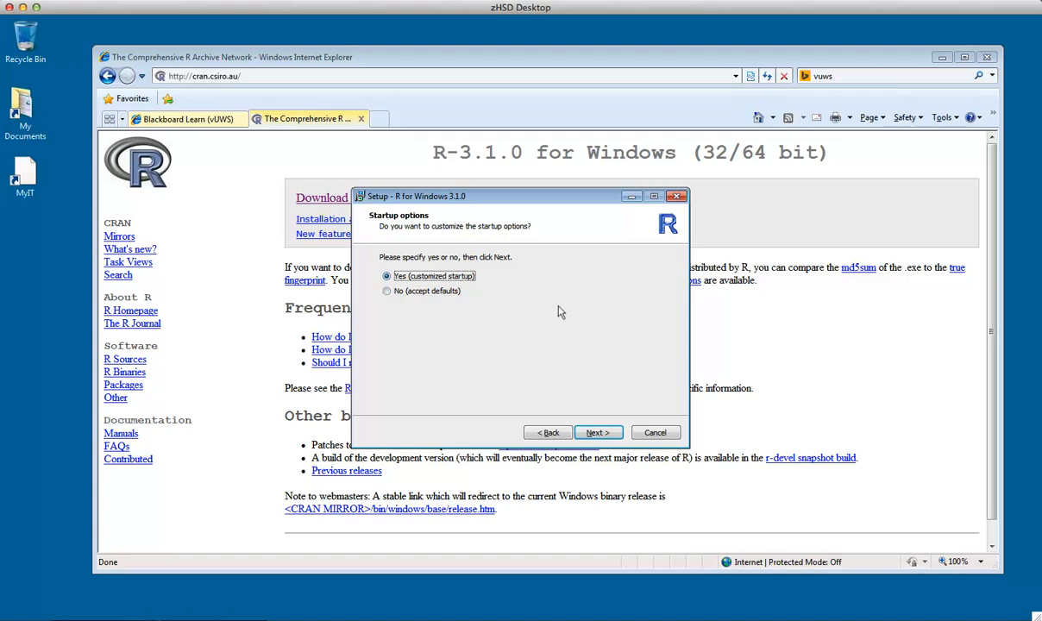
{"action": "left_click", "coordinate": [594, 428]}
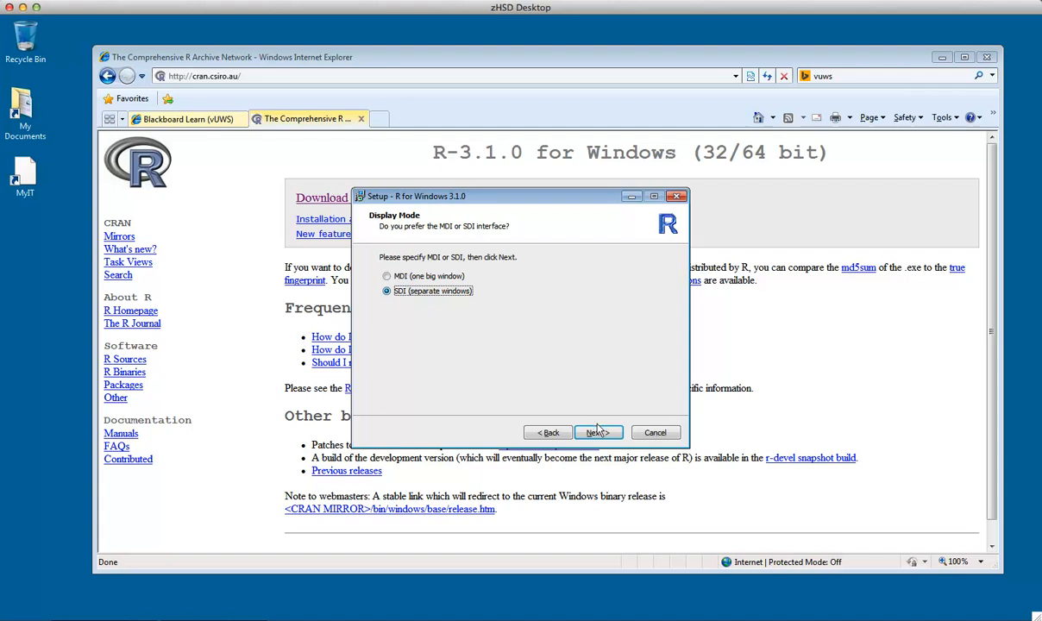
{"action": "left_click", "coordinate": [597, 432]}
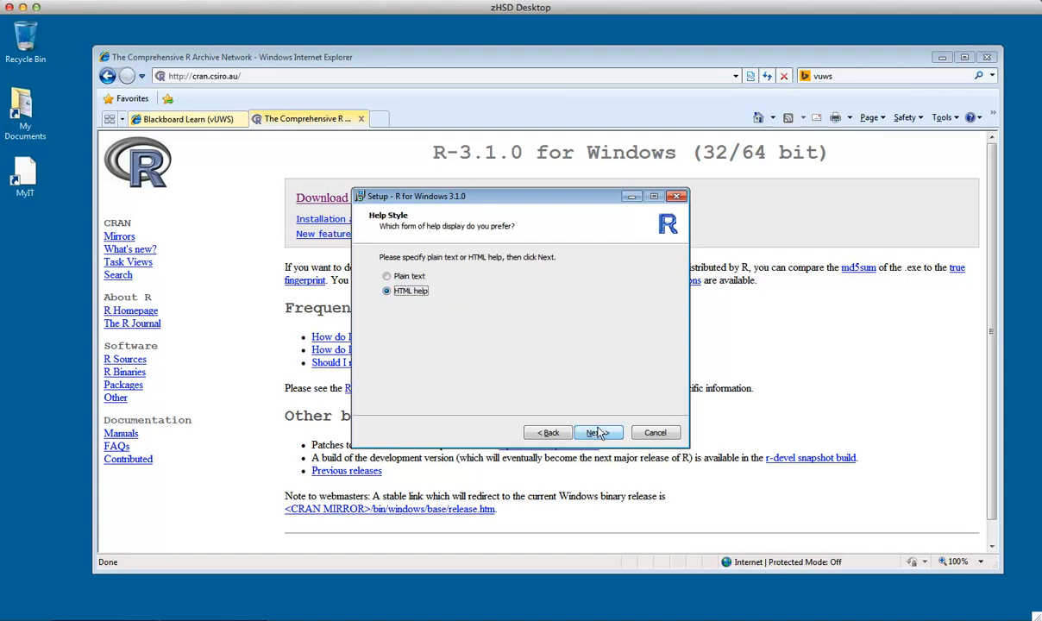
{"action": "left_click", "coordinate": [598, 432]}
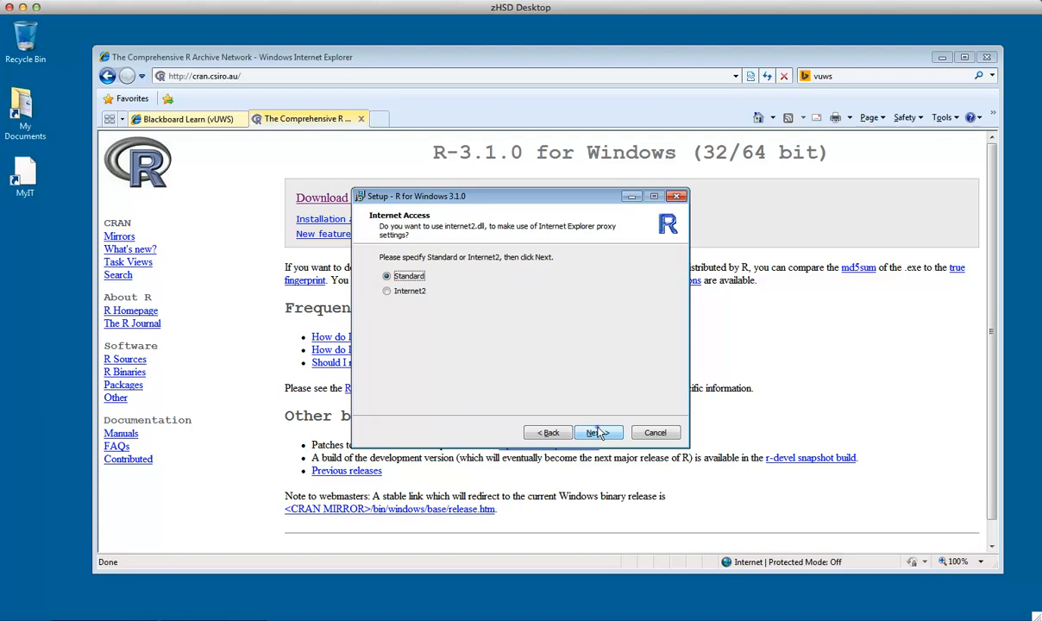
{"action": "left_click", "coordinate": [598, 432]}
{"action": "left_click", "coordinate": [598, 432]}
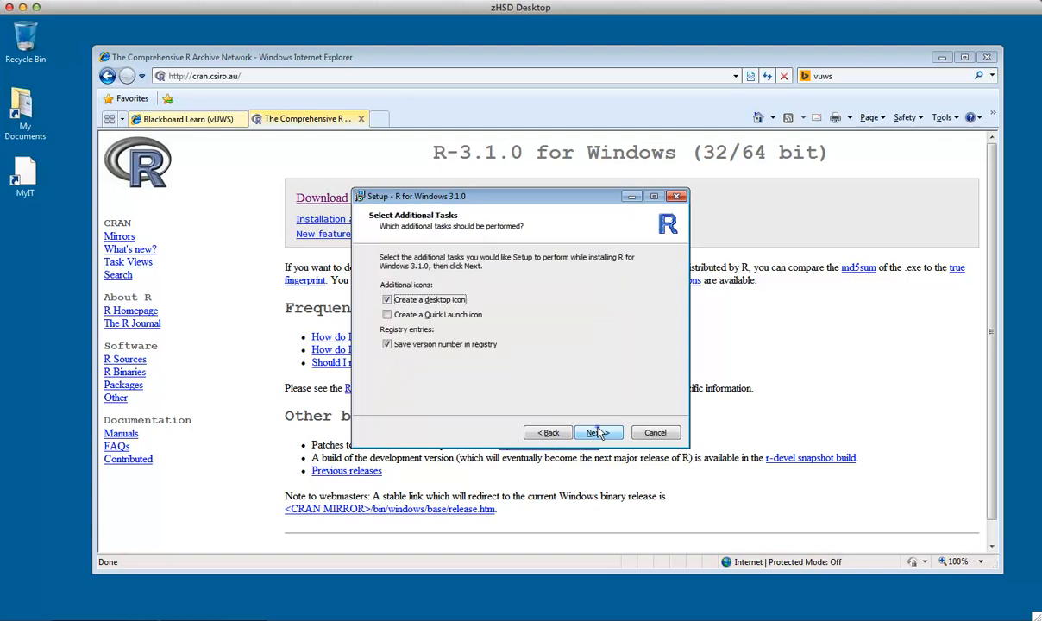
{"action": "left_click", "coordinate": [598, 432]}
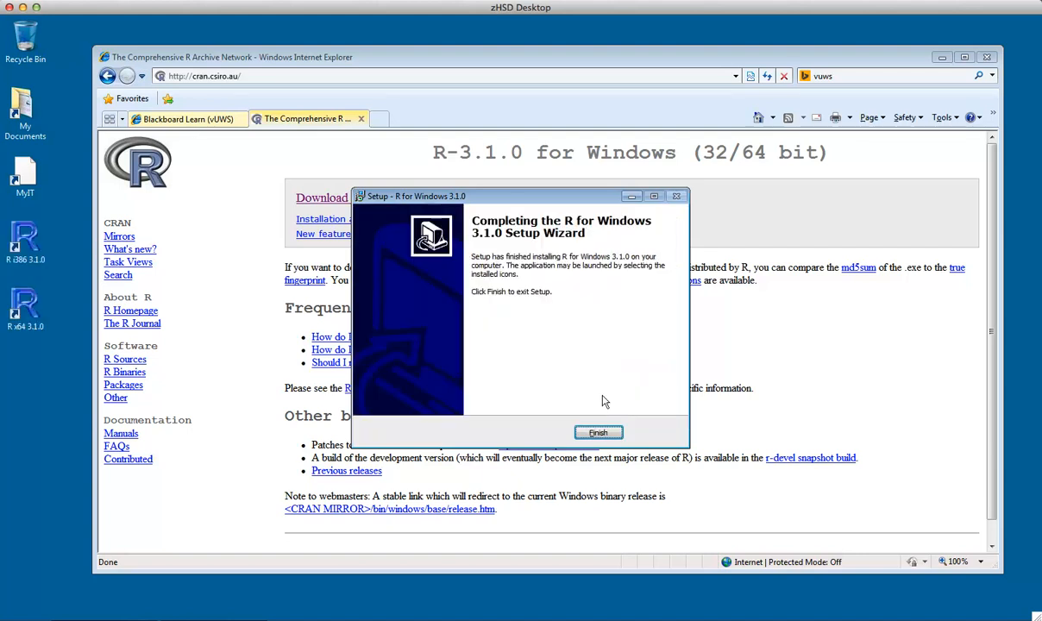
{"action": "left_click", "coordinate": [598, 433]}
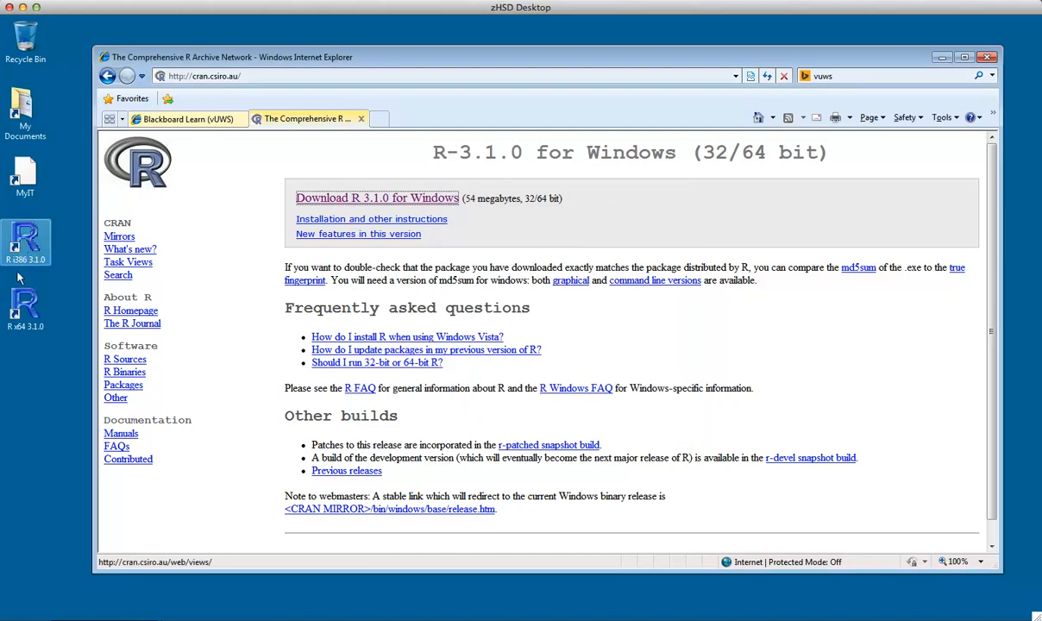
Inspect the new R desktop icons and the R folder in the Start menu's program list
{"action": "left_click", "coordinate": [17, 326]}
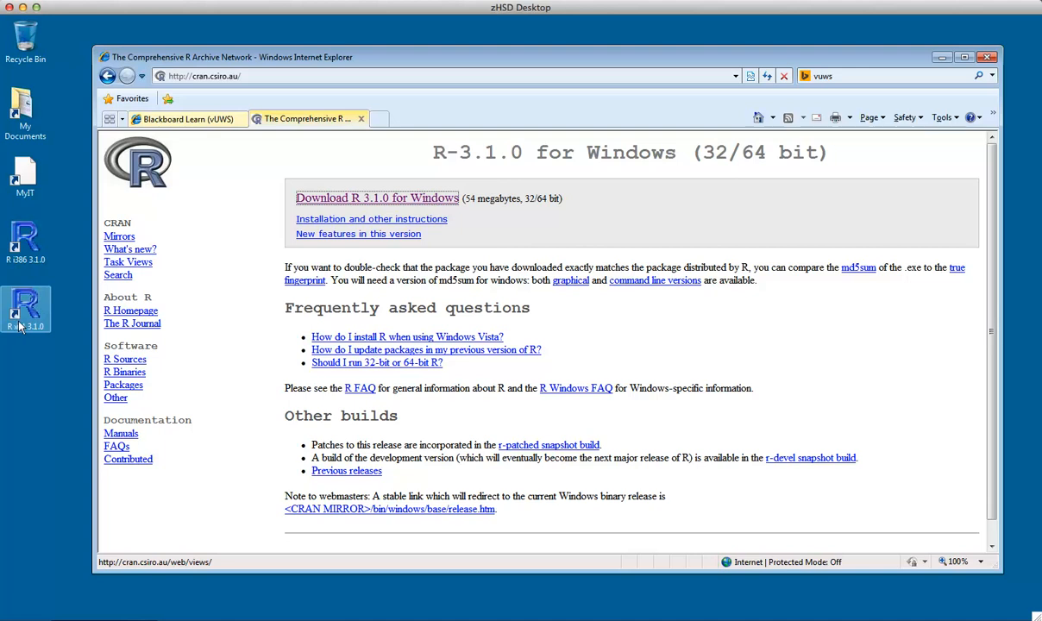
{"action": "double_click", "coordinate": [26, 331]}
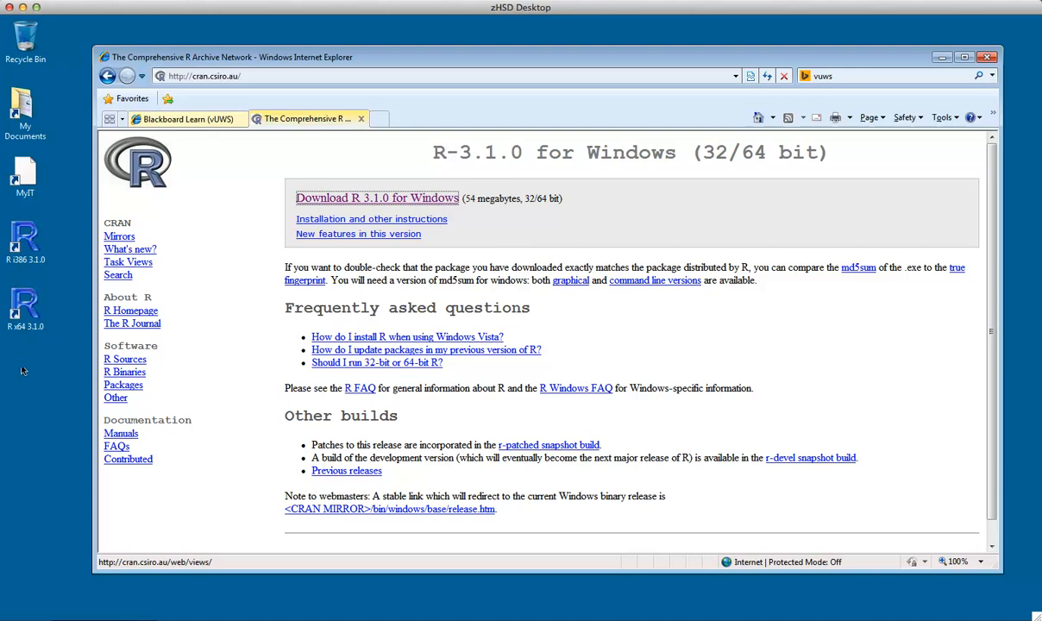
{"action": "left_click", "coordinate": [18, 608]}
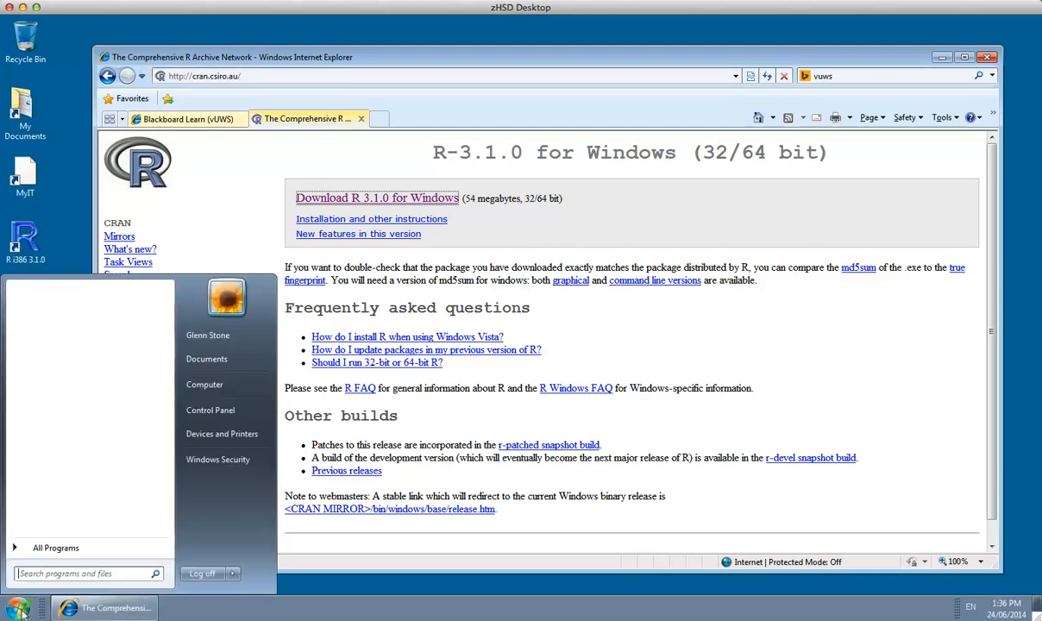
{"action": "left_click", "coordinate": [26, 543]}
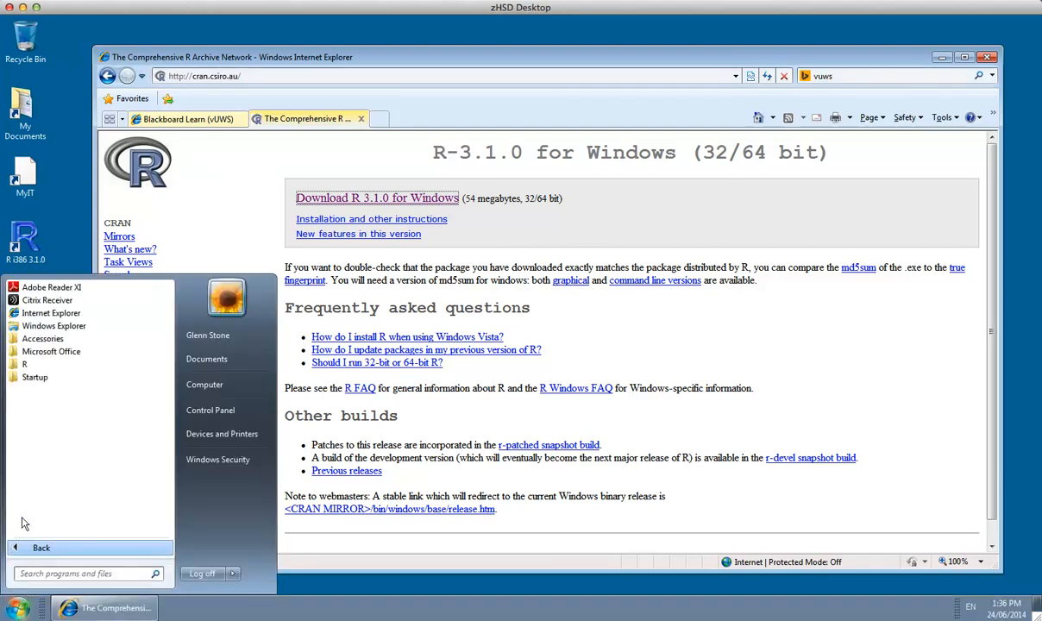
{"action": "left_click", "coordinate": [21, 363]}
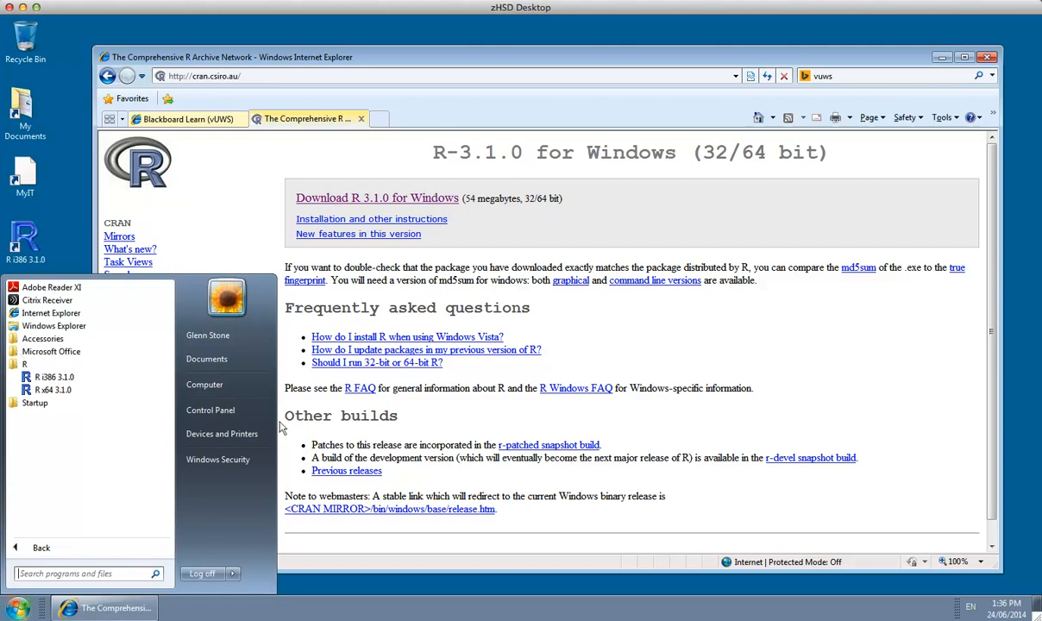
{"action": "left_click", "coordinate": [344, 581]}
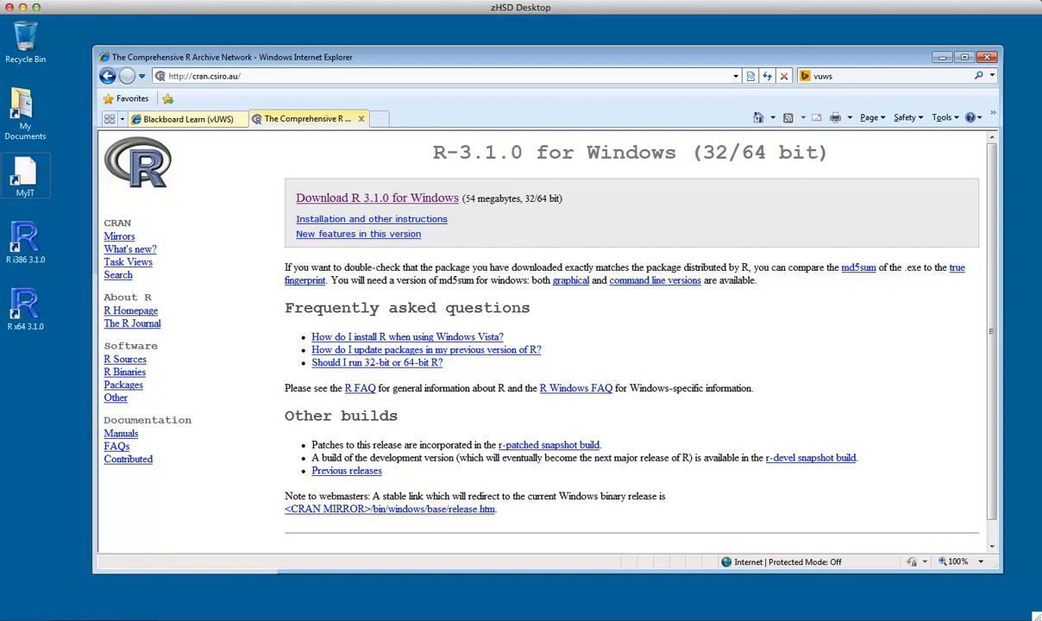
Close the CRAN tab and save the linked week 1 script from Learning Materials to the Desktop
{"action": "key", "text": "ctrl+w"}
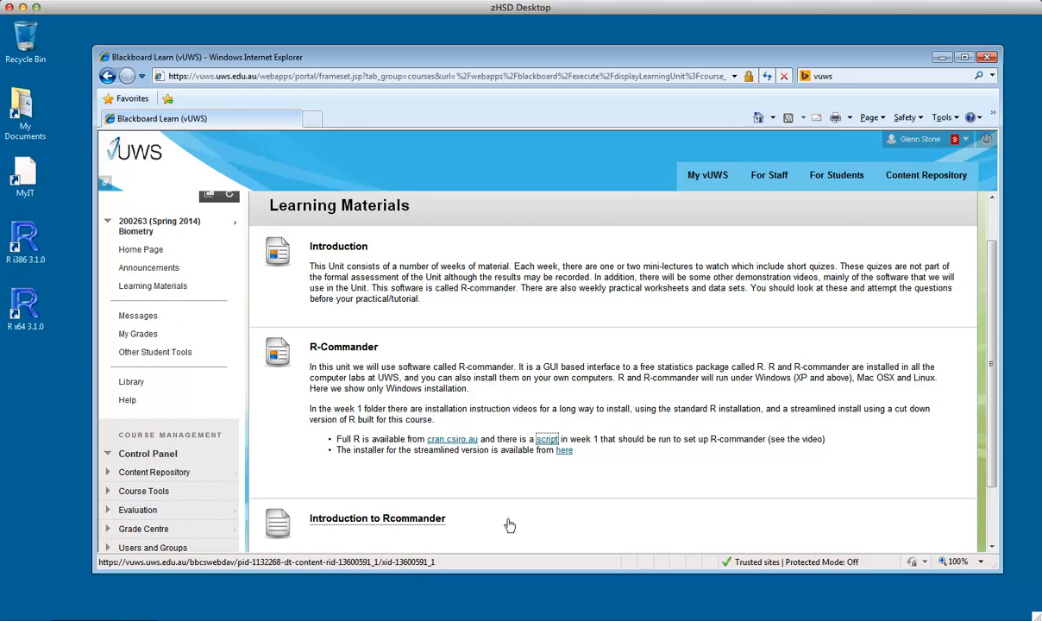
{"action": "right_click", "coordinate": [537, 437]}
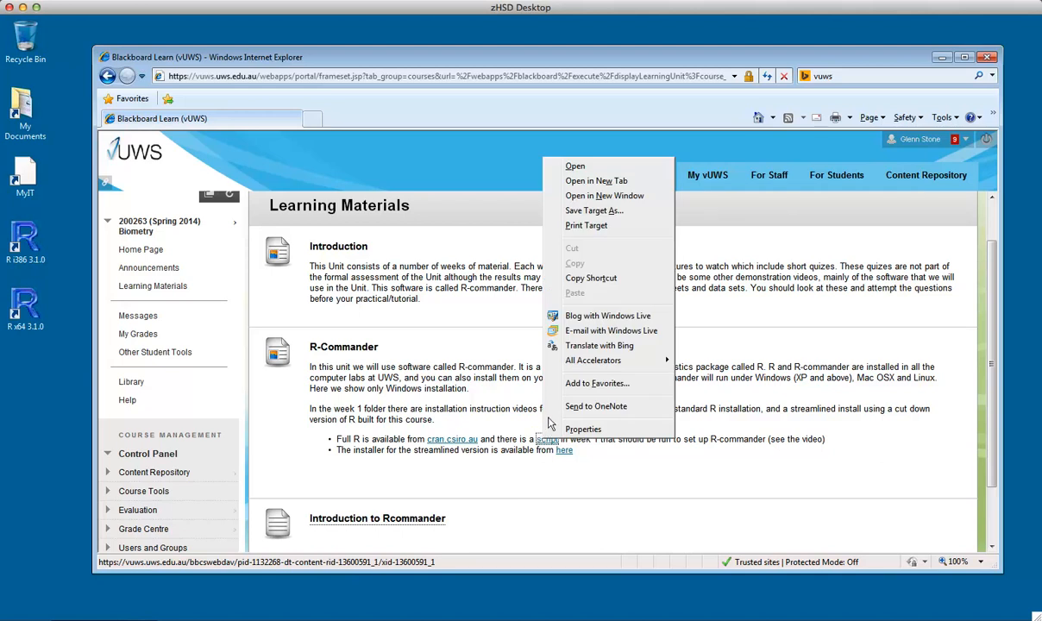
{"action": "left_click", "coordinate": [569, 210]}
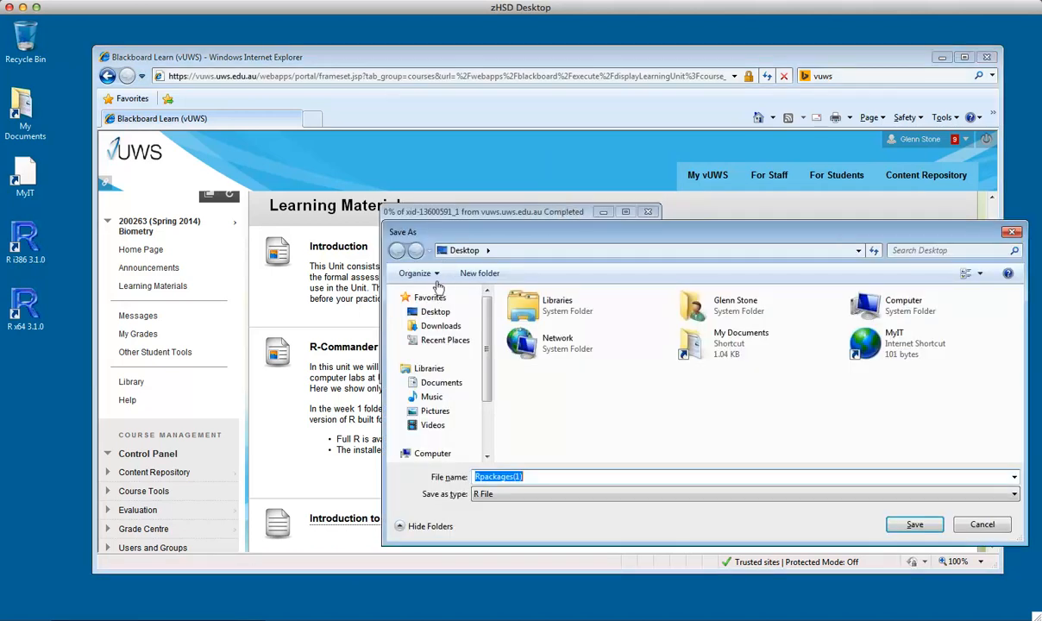
{"action": "left_click", "coordinate": [435, 312]}
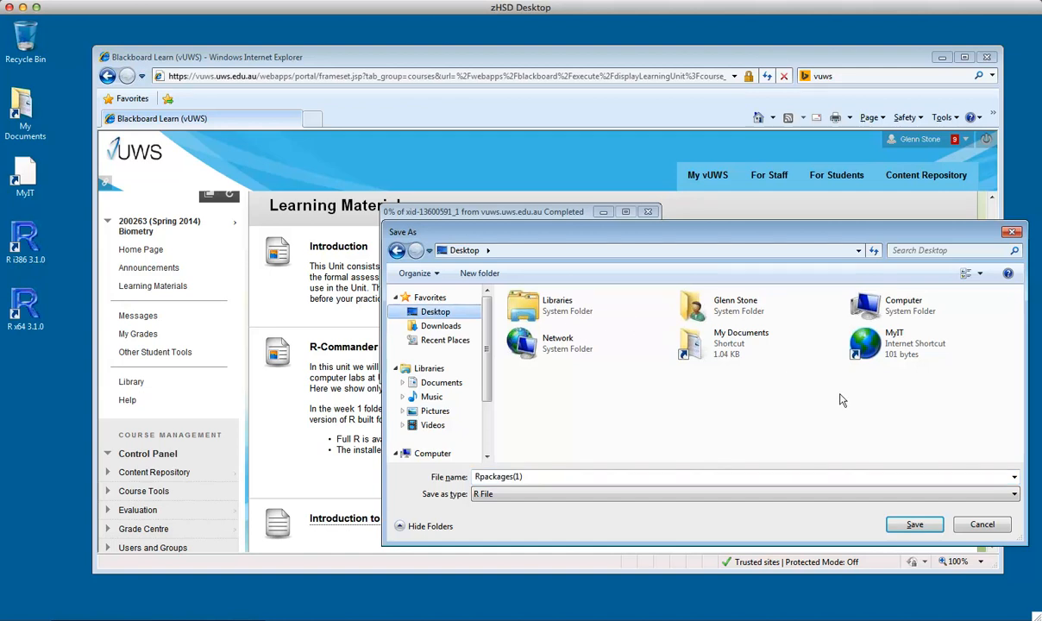
{"action": "left_click", "coordinate": [912, 522]}
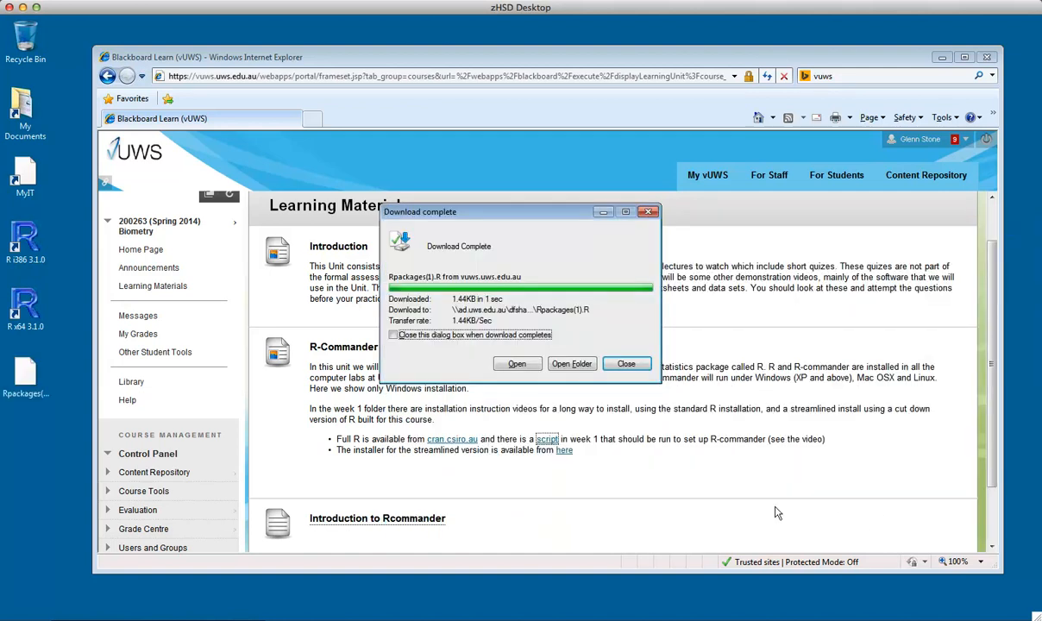
{"action": "left_click", "coordinate": [626, 363]}
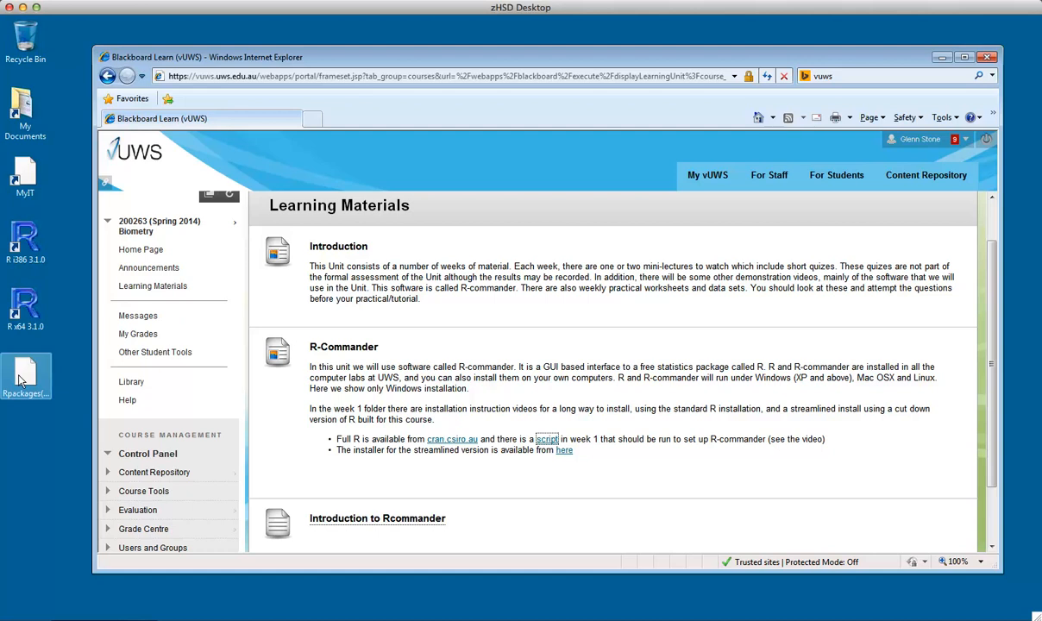
Launch the 64-bit R 3.1.0 console from its desktop icon, choosing to run it despite the publisher warning
{"action": "double_click", "coordinate": [26, 301]}
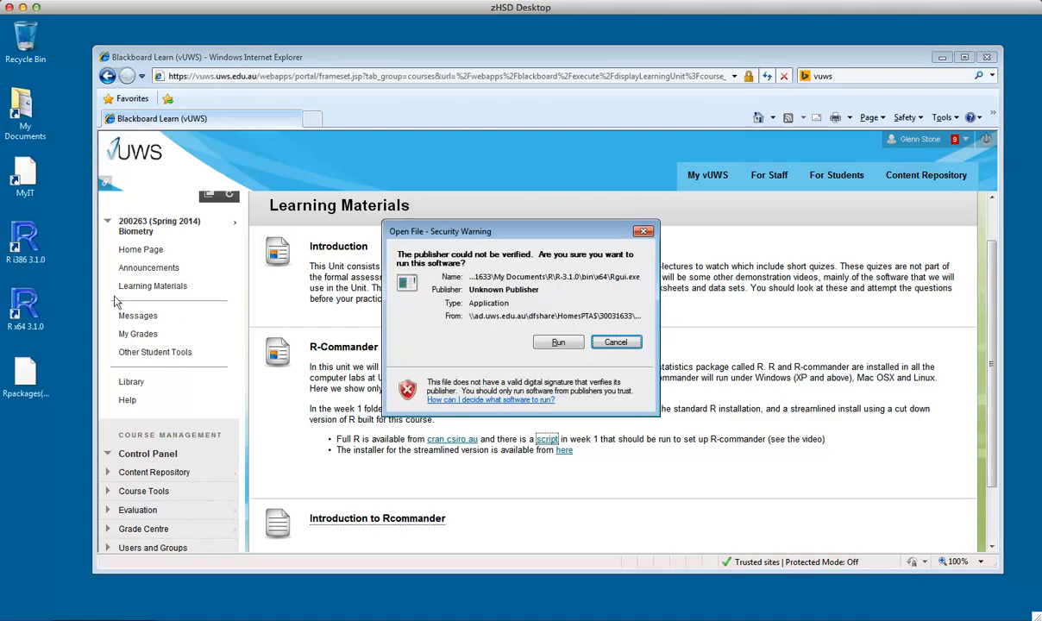
{"action": "left_click", "coordinate": [556, 342]}
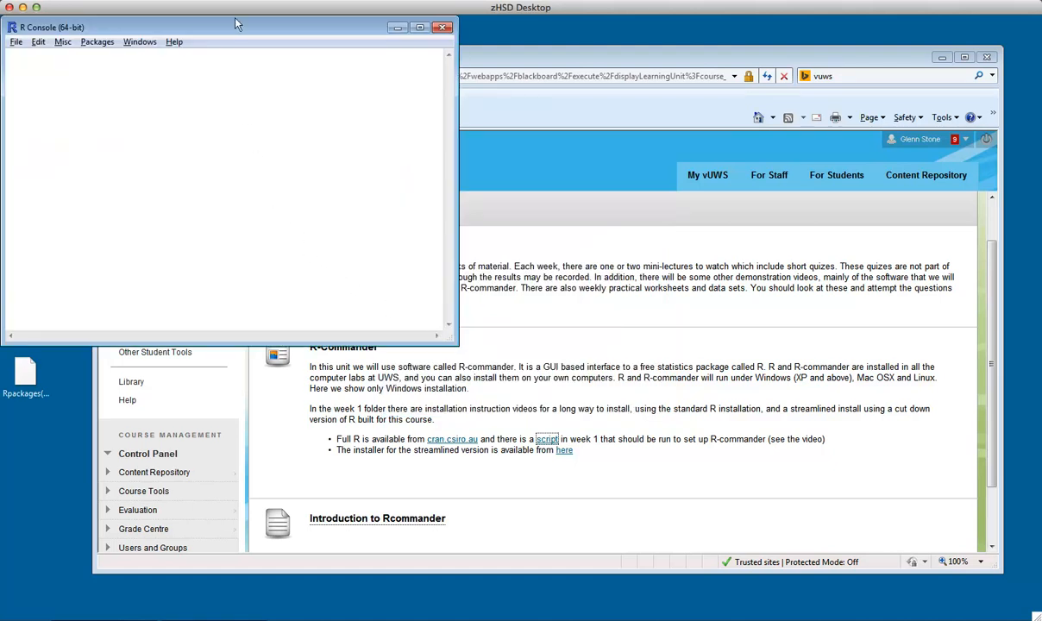
{"action": "left_click_drag", "start_coordinate": [238, 24], "coordinate": [449, 49]}
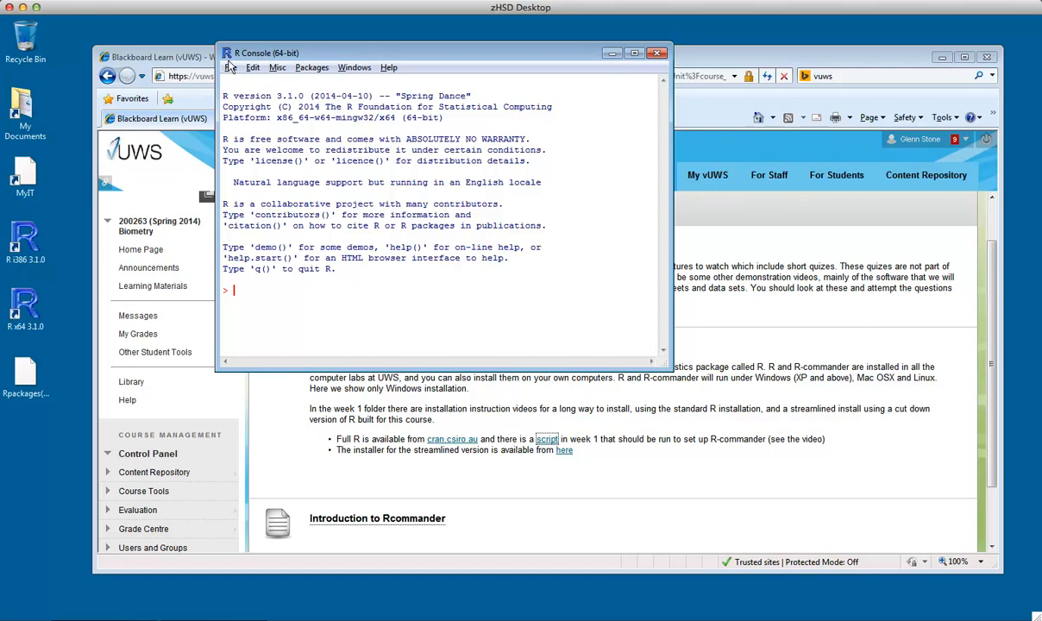
Source the Rpackages(1).R script from the Desktop to install the R-commander packages
{"action": "left_click", "coordinate": [230, 67]}
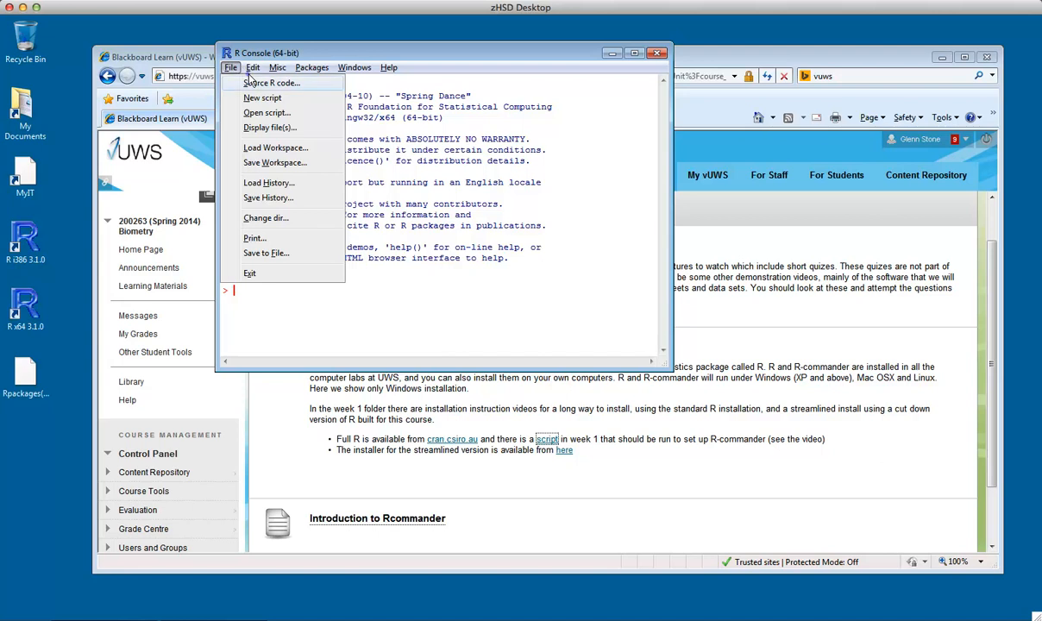
{"action": "left_click", "coordinate": [252, 83]}
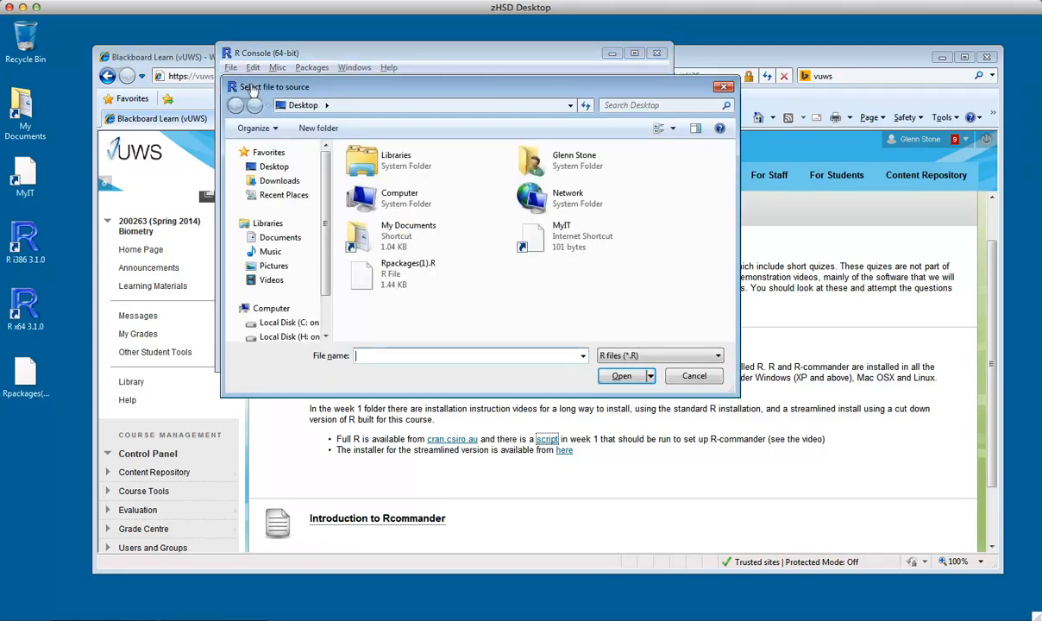
{"action": "left_click", "coordinate": [255, 167]}
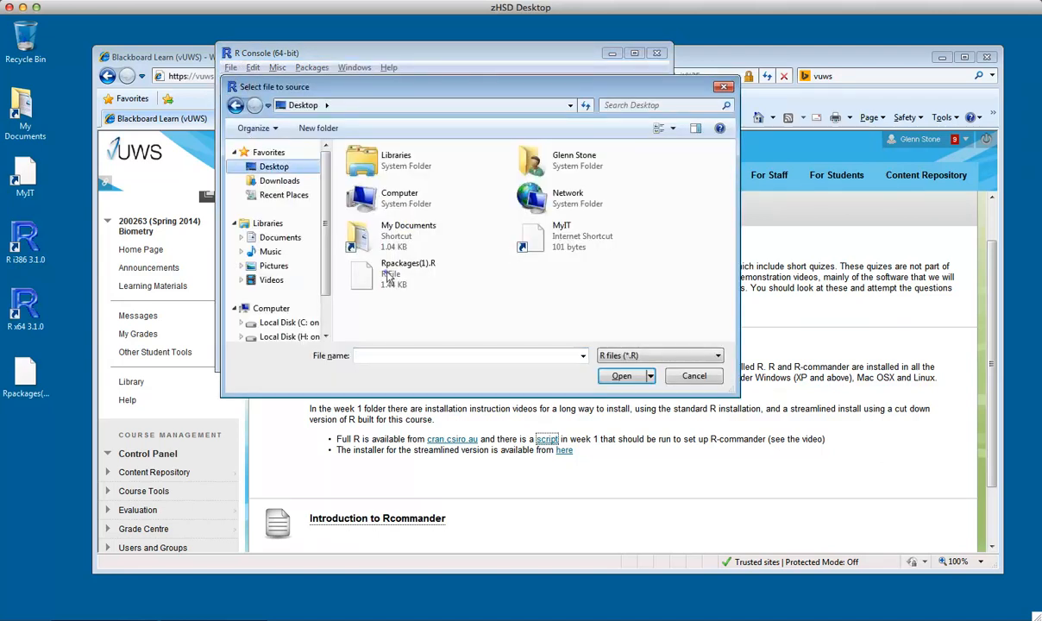
{"action": "left_click", "coordinate": [418, 267]}
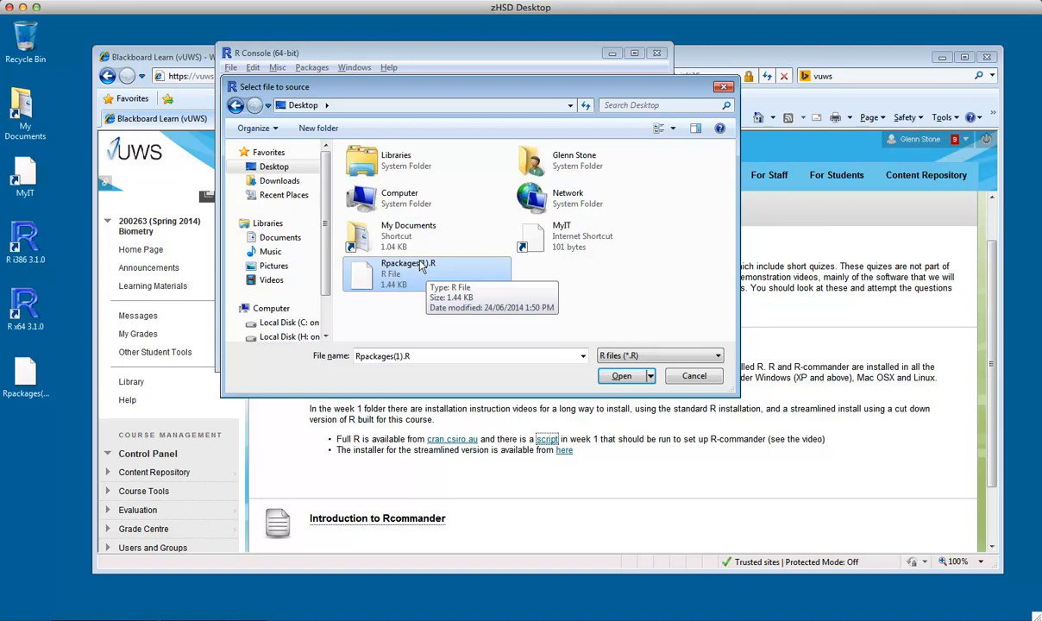
{"action": "left_click", "coordinate": [619, 376]}
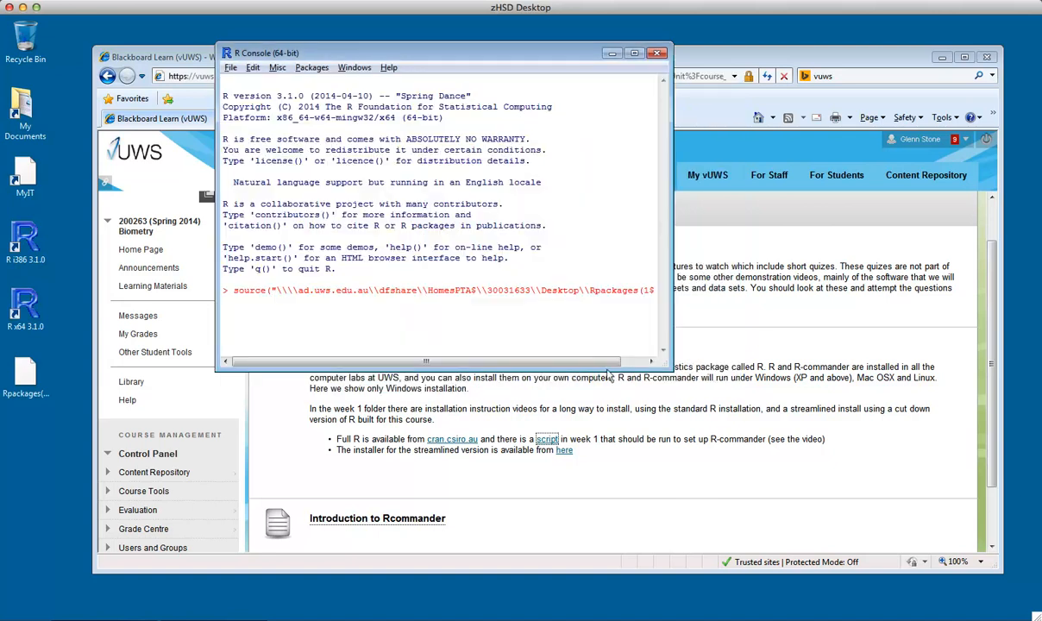
Exit R without saving the workspace image
{"action": "left_click", "coordinate": [230, 68]}
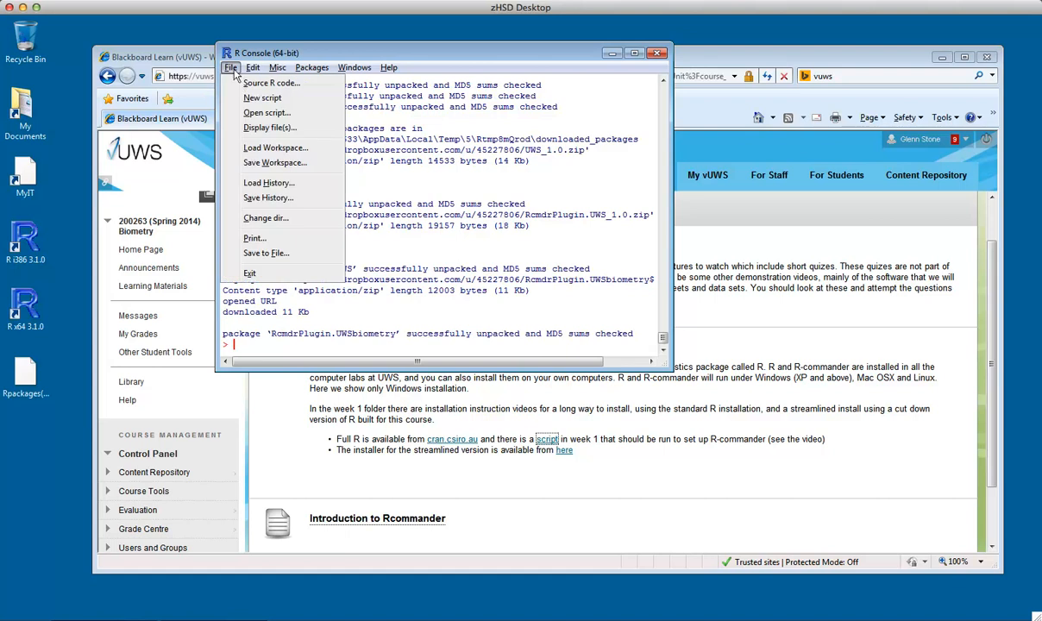
{"action": "left_click", "coordinate": [251, 271]}
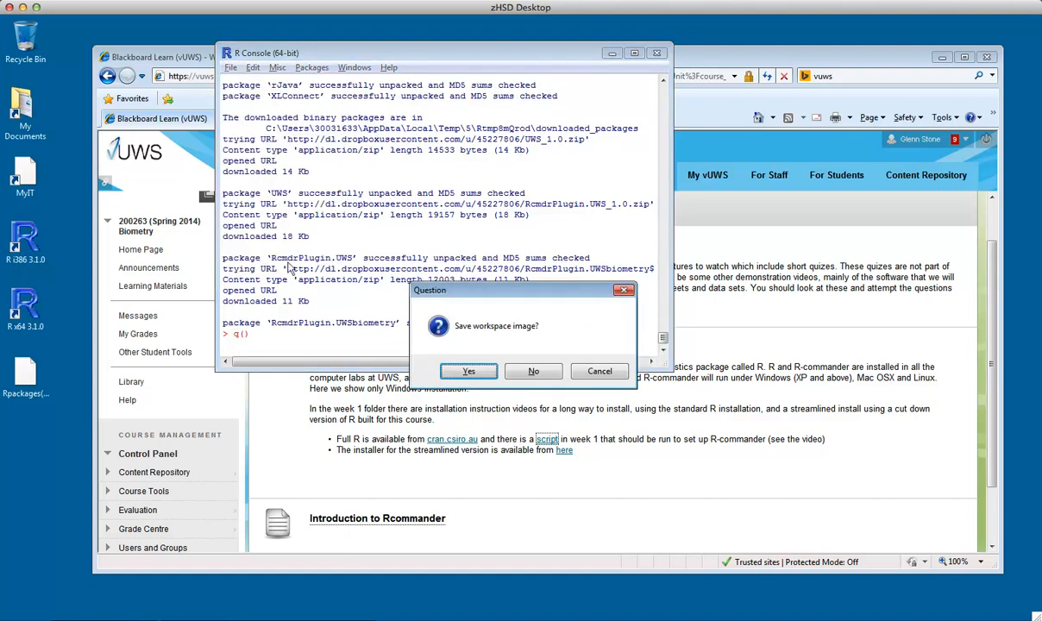
{"action": "left_click", "coordinate": [533, 372]}
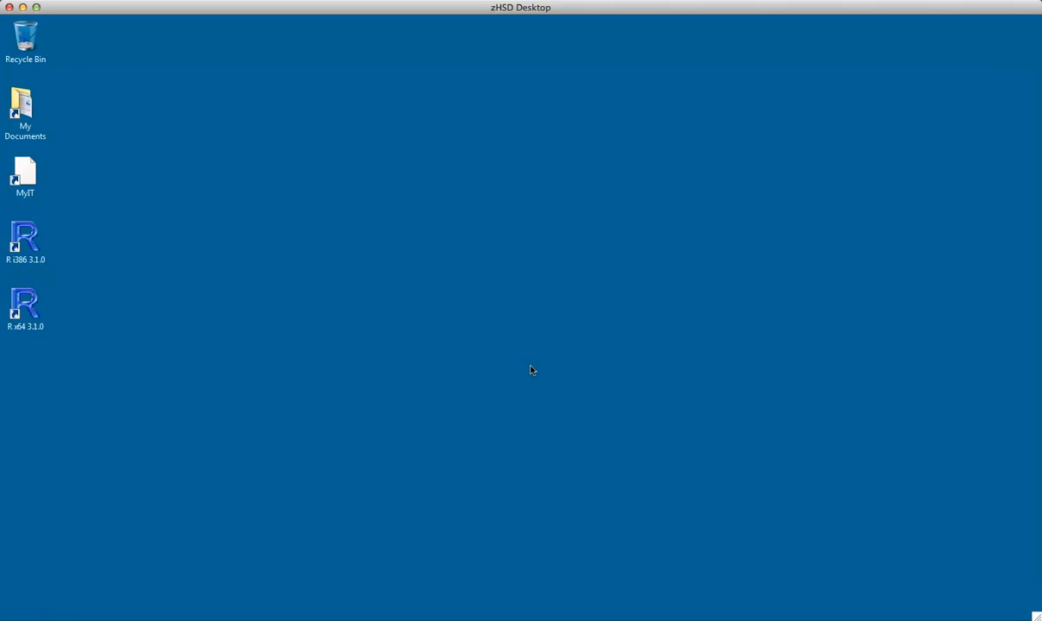
Restart 64-bit R and run library(RcmdrPlugin.UWS) to open R Commander
{"action": "double_click", "coordinate": [25, 297]}
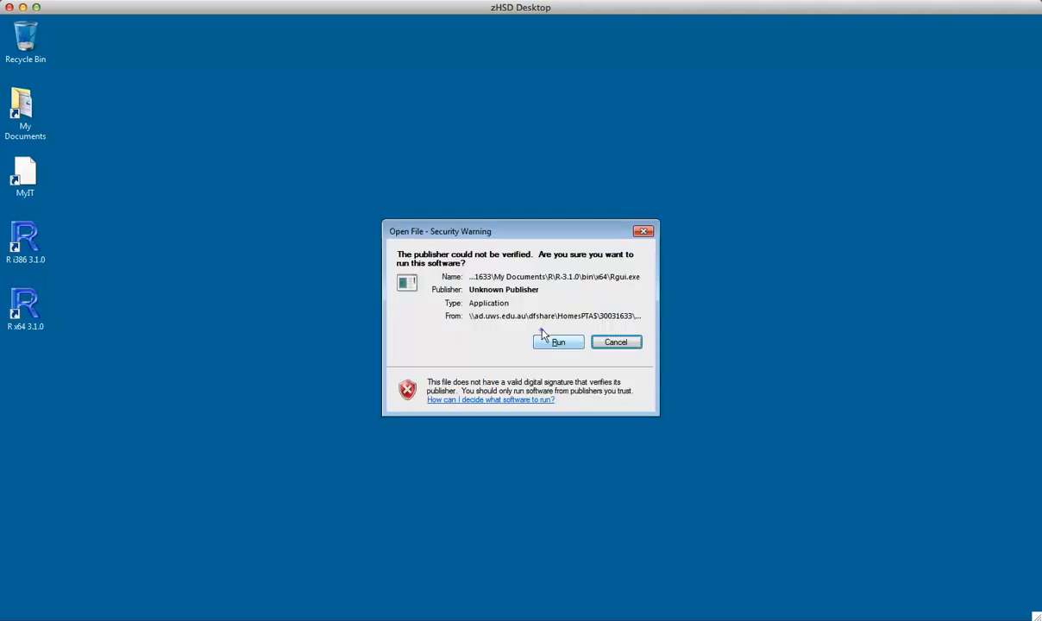
{"action": "left_click", "coordinate": [543, 338]}
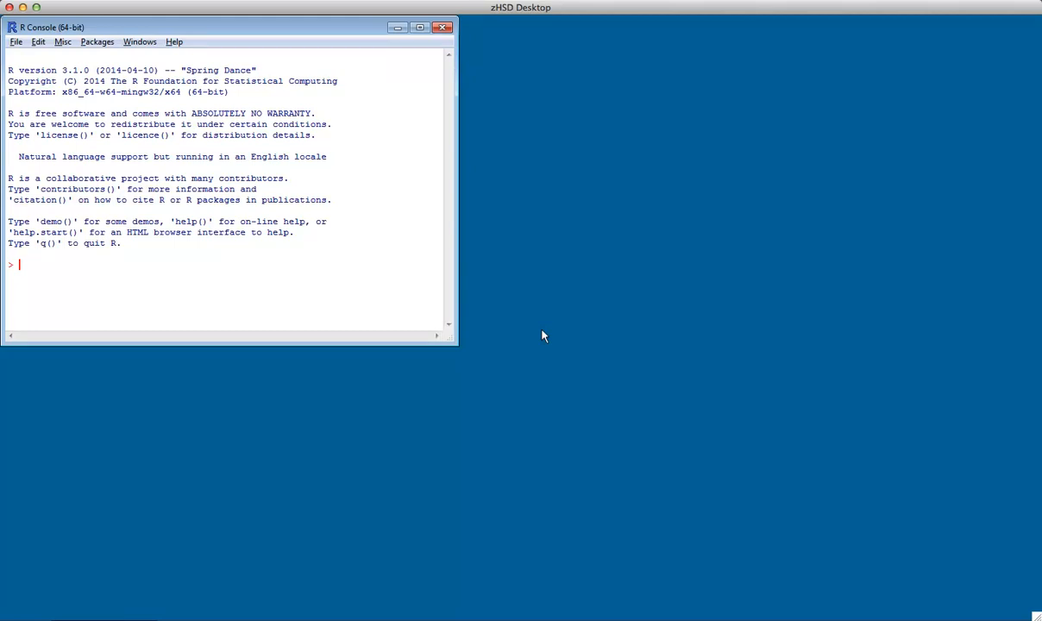
{"action": "type", "text": "library(RcmdrPlugin.UWS)"}
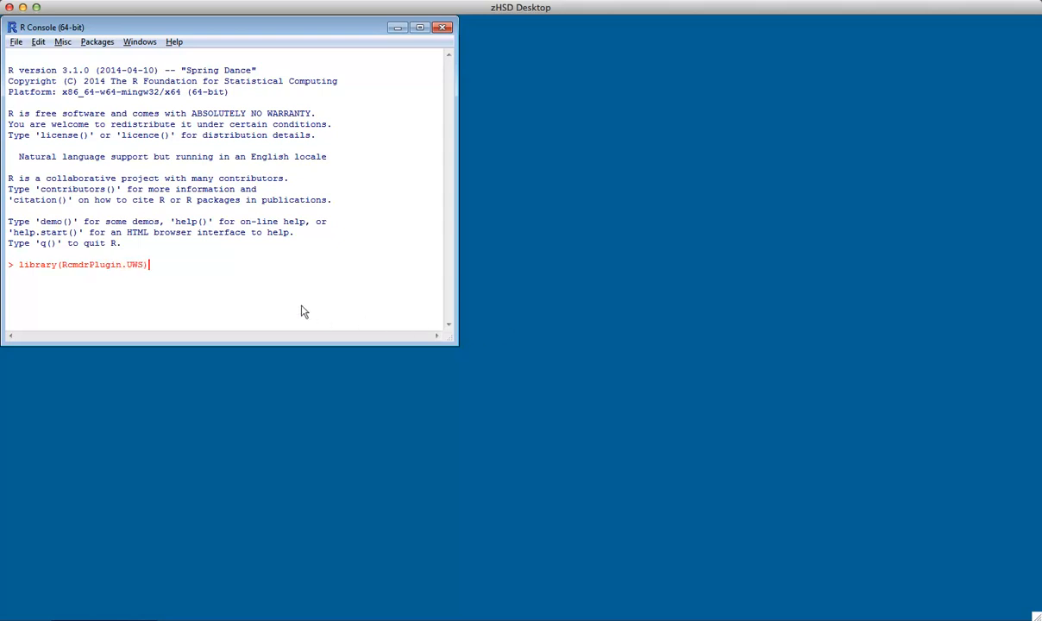
{"action": "key", "text": "Return"}
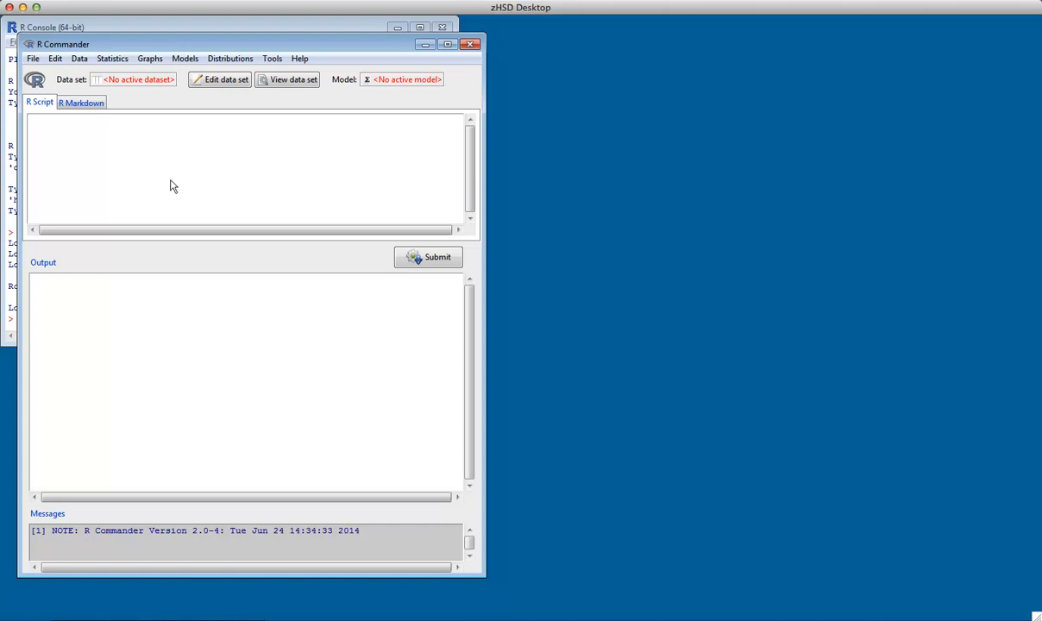
Examine the Graphs menu of the R Commander window
{"action": "left_click_drag", "start_coordinate": [190, 40], "coordinate": [376, 33]}
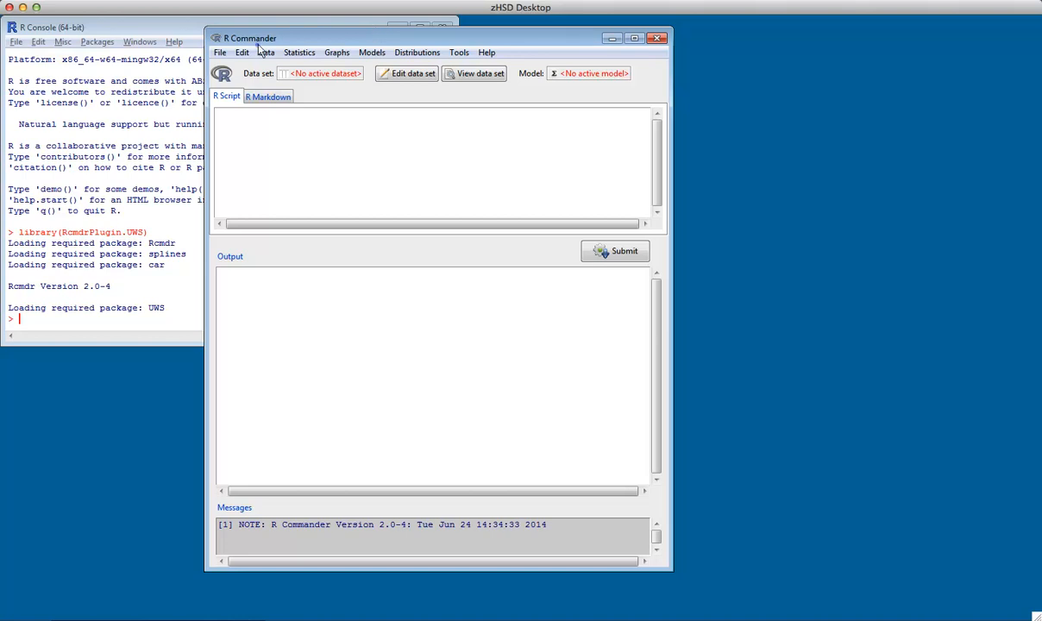
{"action": "left_click", "coordinate": [336, 52]}
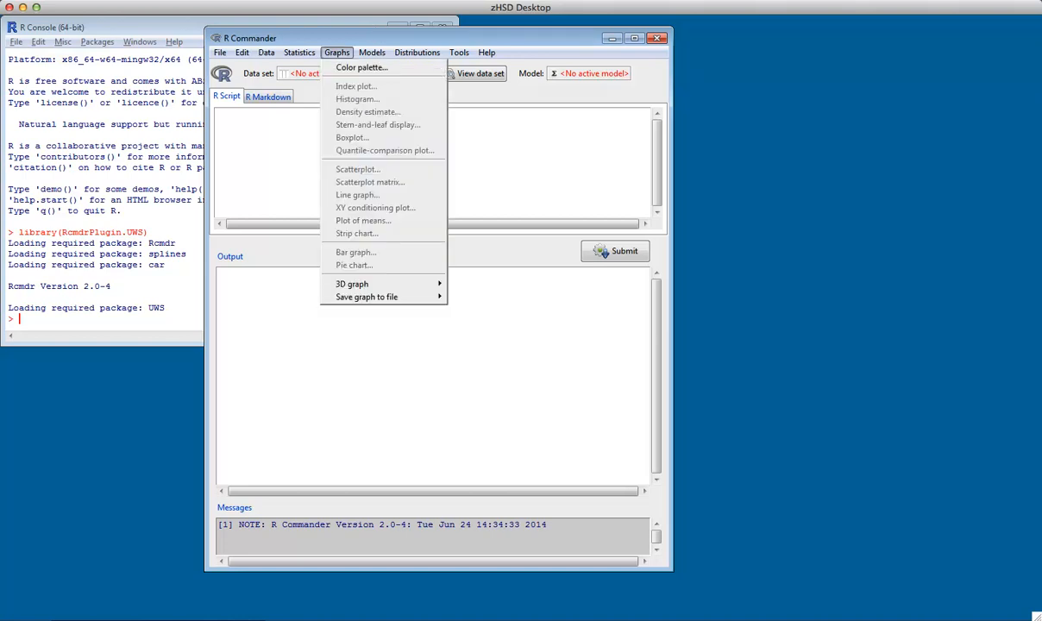